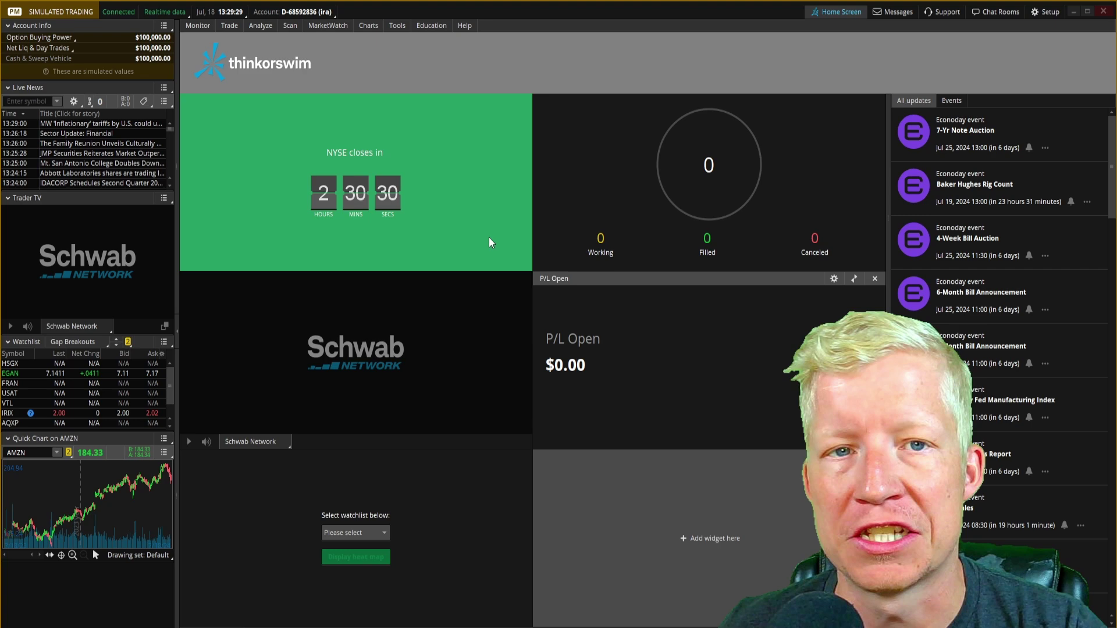
- Load SPY's quote and option chain on the Trade page
left_click(232, 26)
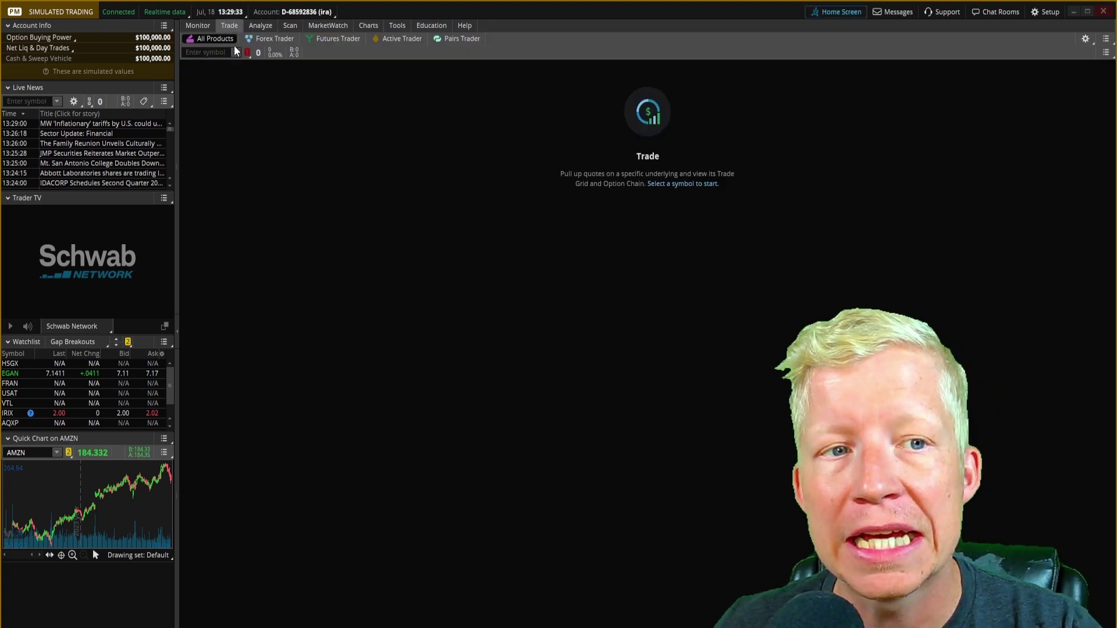
left_click(228, 51)
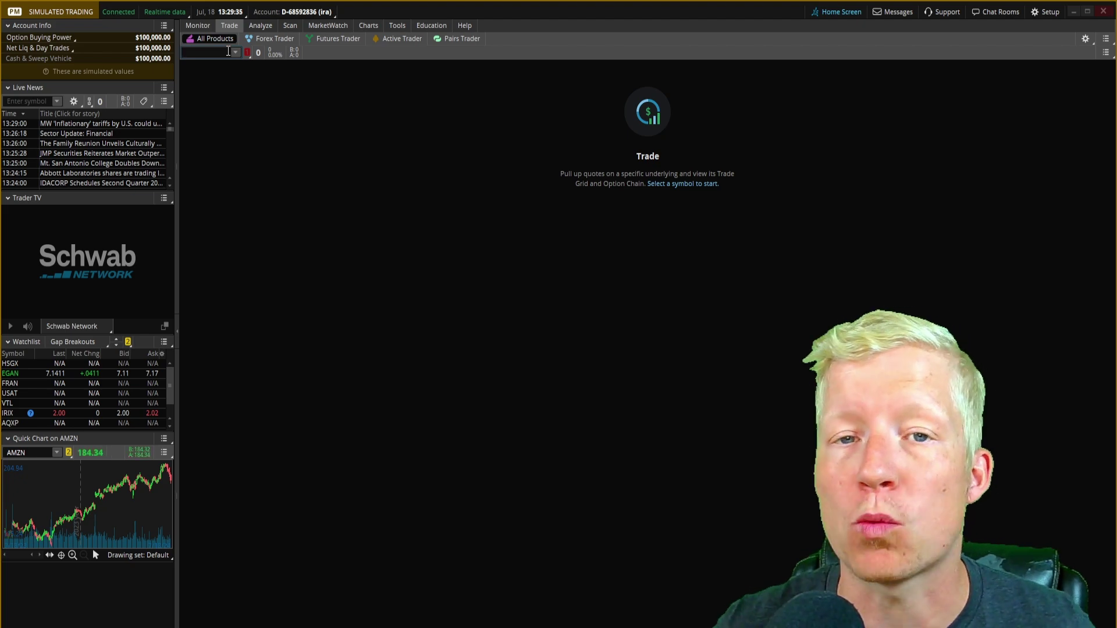
type("SPY")
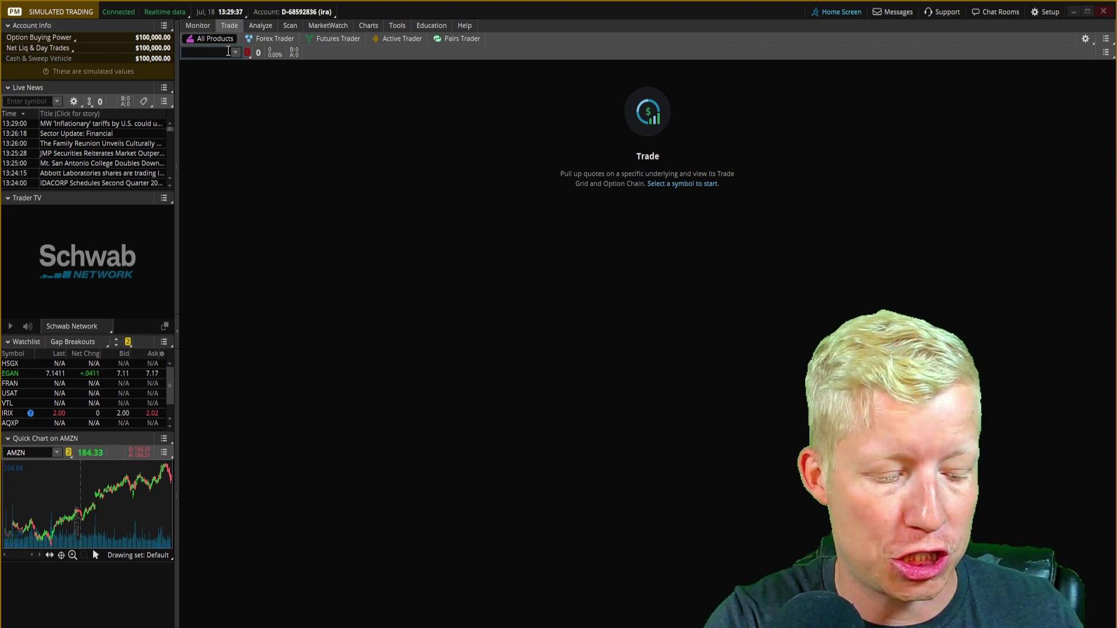
key("Return")
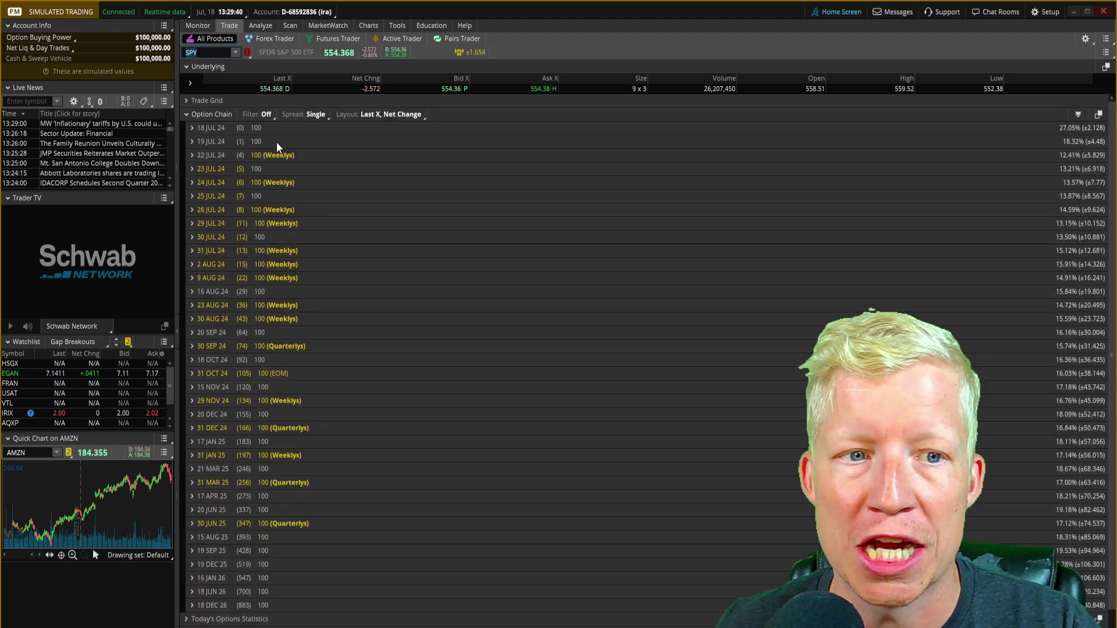
- Expand the 23 JUL 24 expiration and show 12 strikes, 549 to 560
left_click(191, 170)
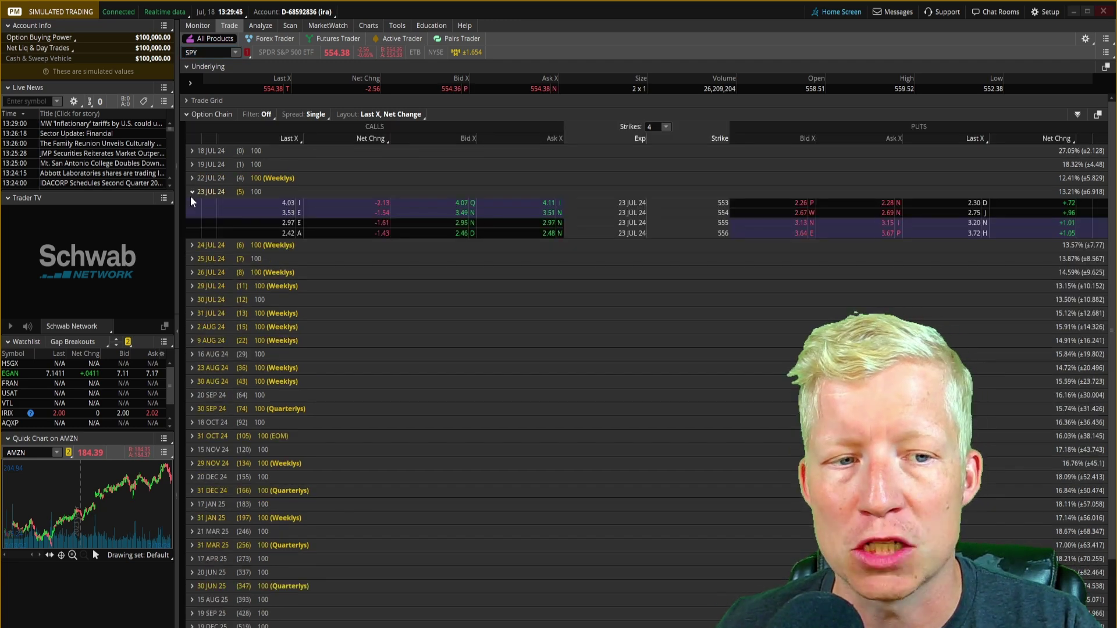
left_click(665, 126)
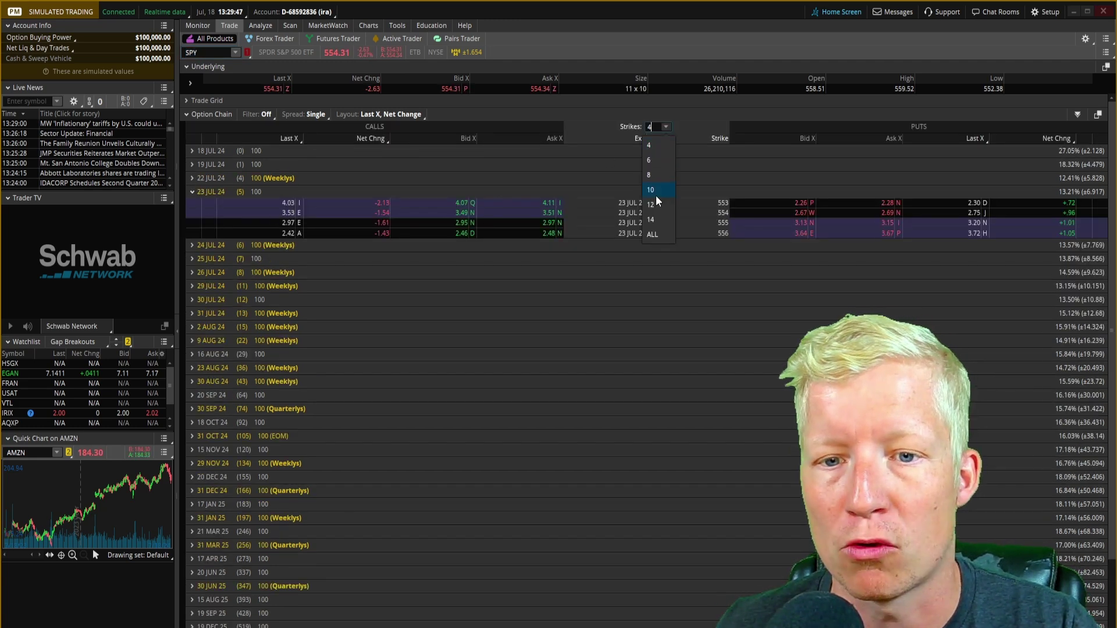
left_click(652, 204)
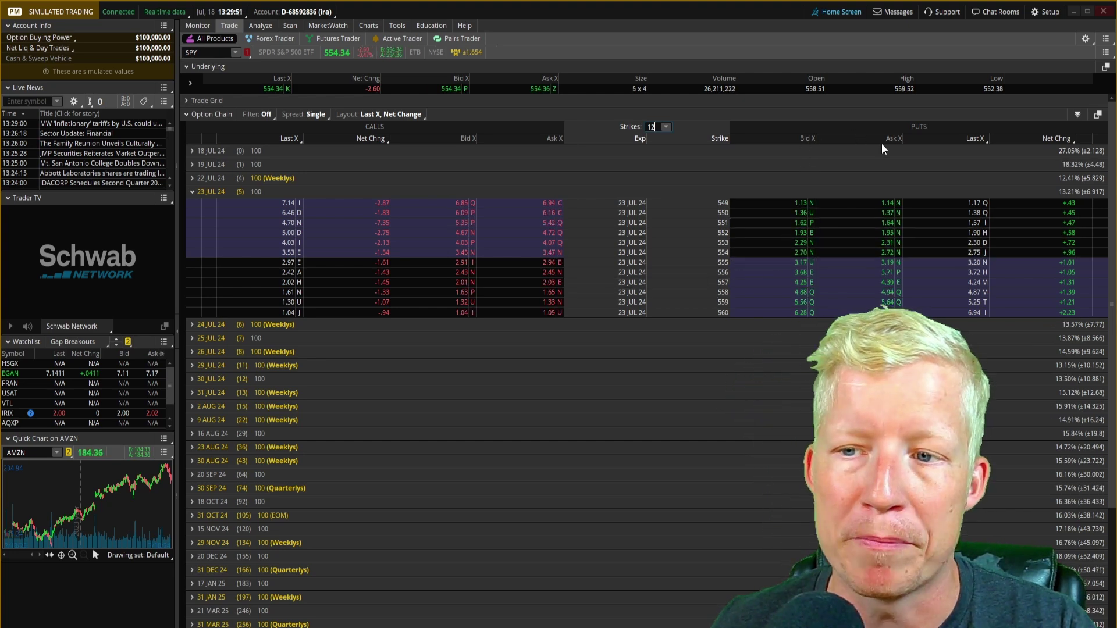
- Switch the chain layout to Delta, Gamma, Theta, Vega columns for calls and puts
left_click(385, 115)
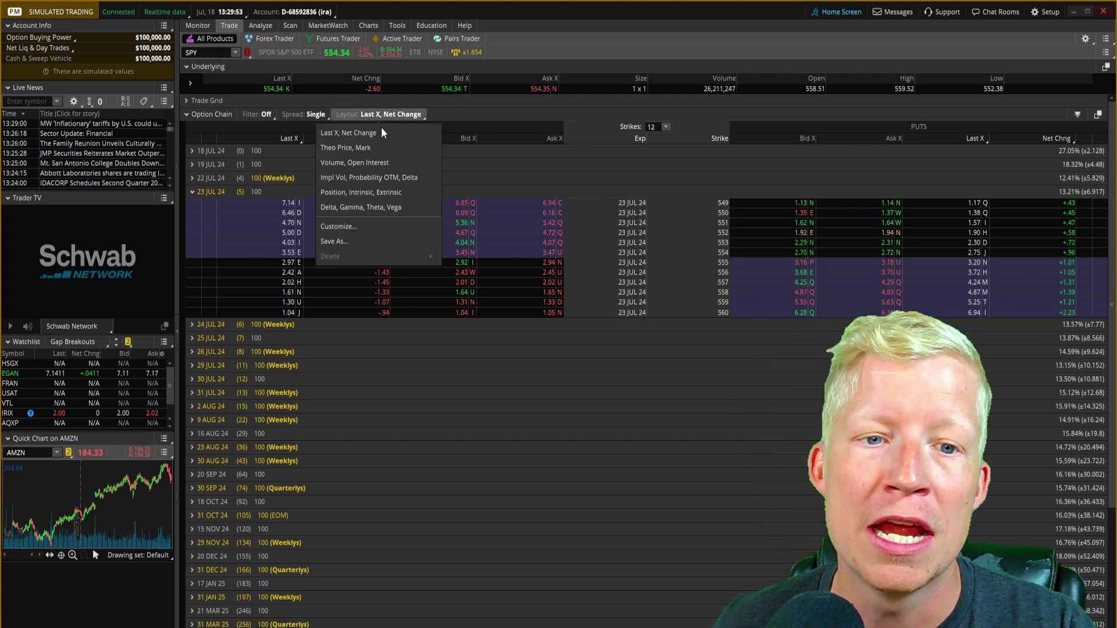
left_click(379, 207)
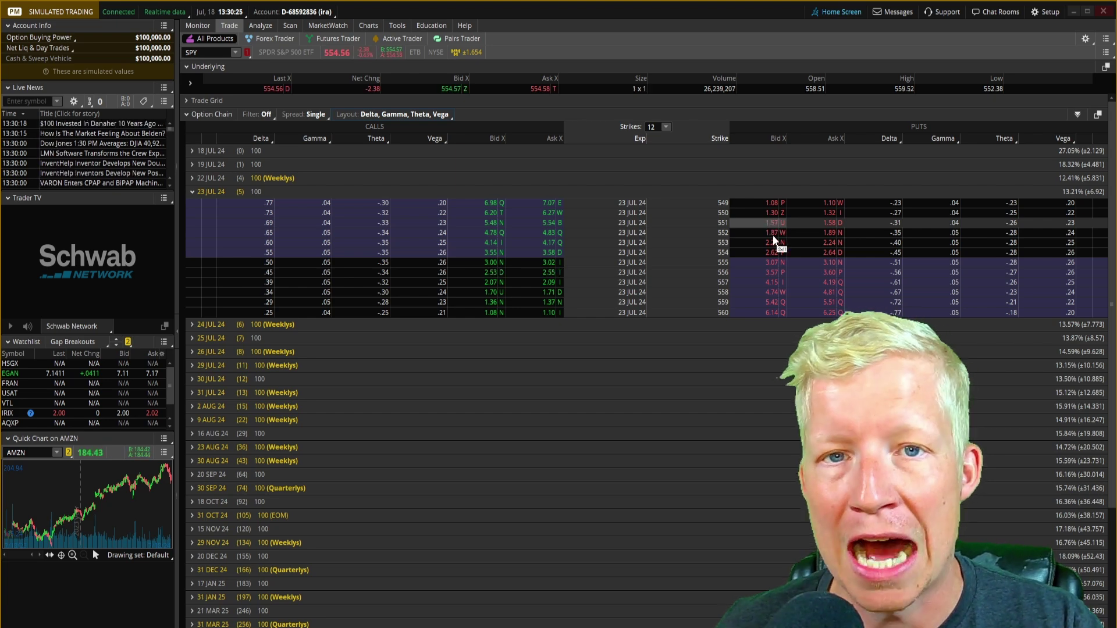
- Link the Flexible Grid's top chart to the Blue group, then return to the Trade page
left_click(369, 27)
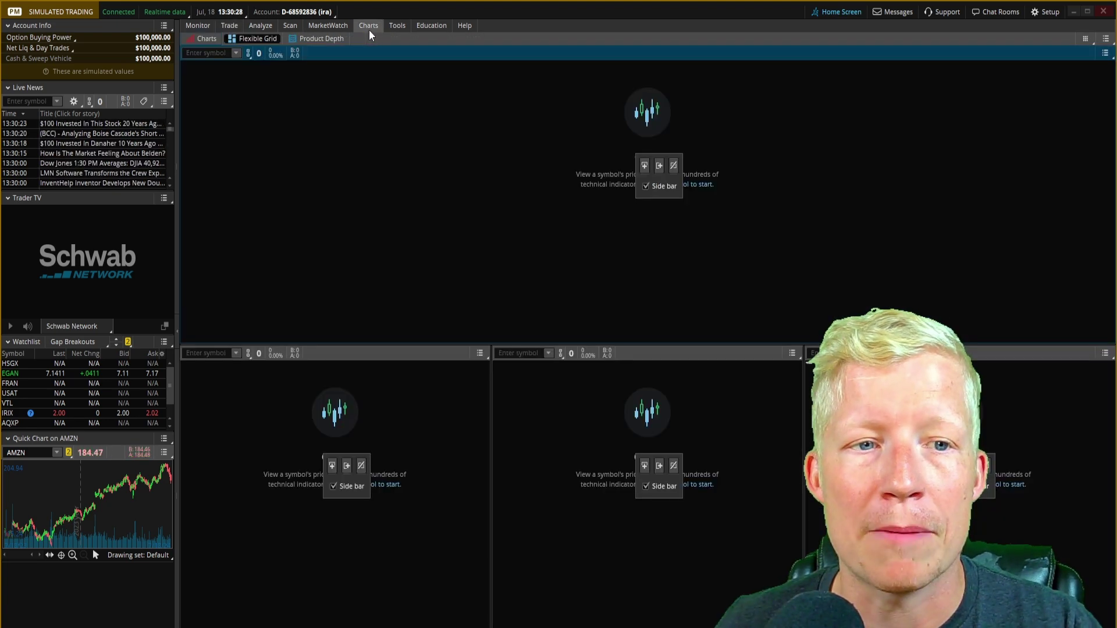
left_click(249, 56)
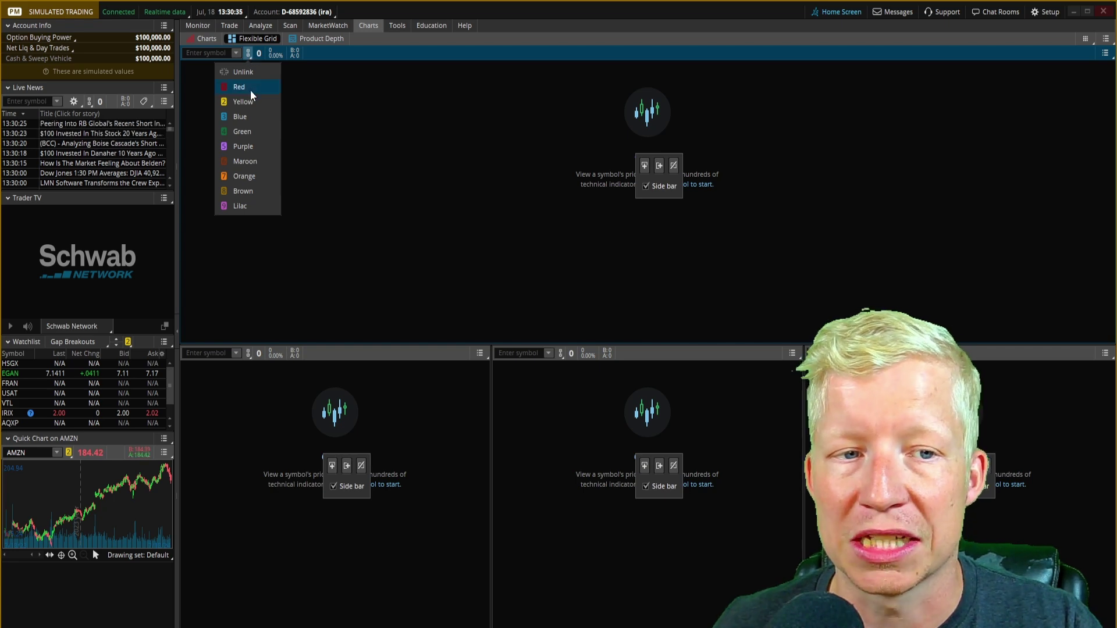
left_click(243, 116)
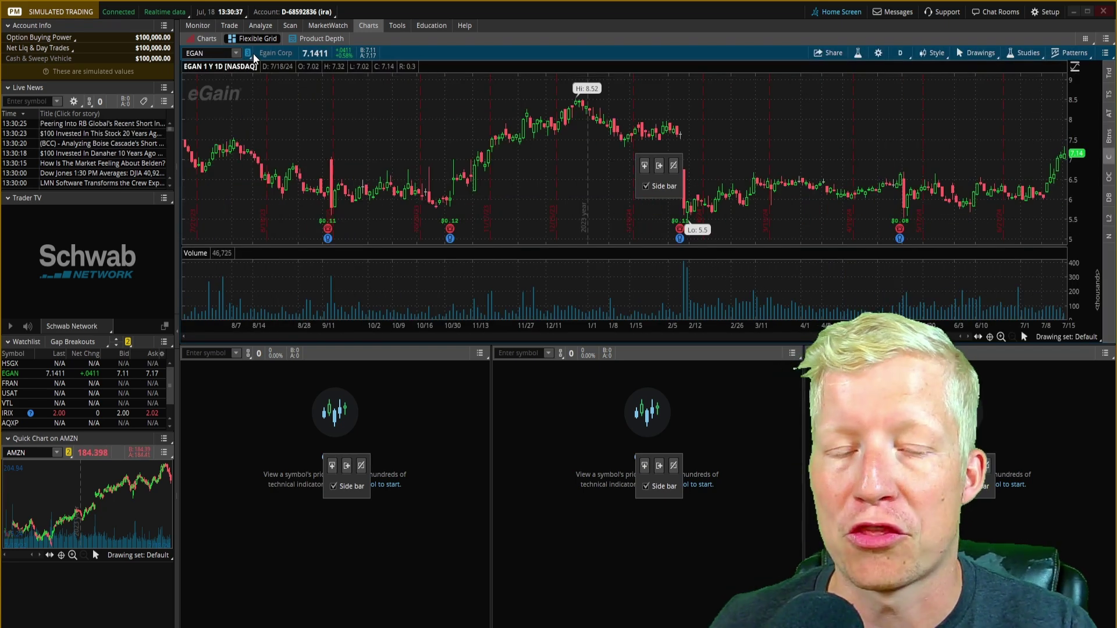
left_click(238, 26)
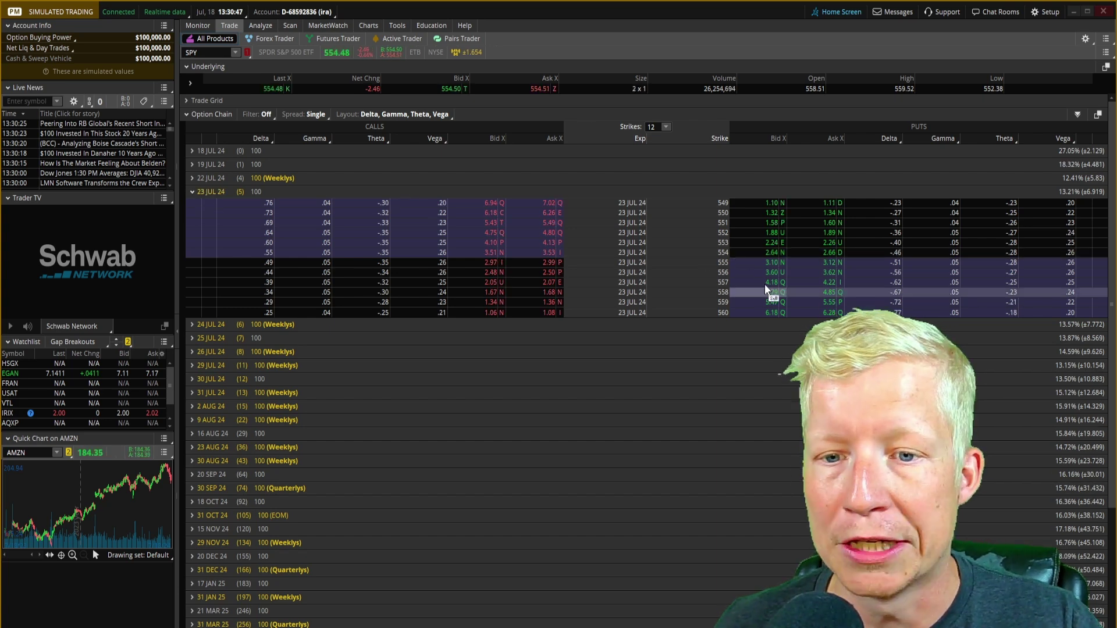
- Send the 554 call, .SPY240723C554, to the Blue-linked chart
right_click(747, 259)
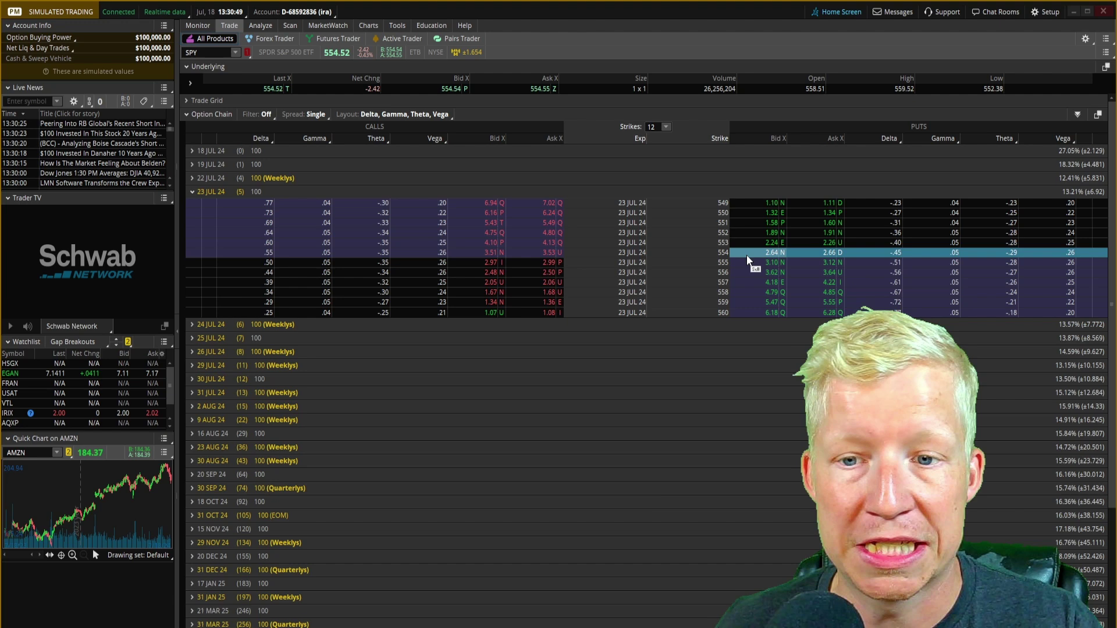
right_click(866, 250)
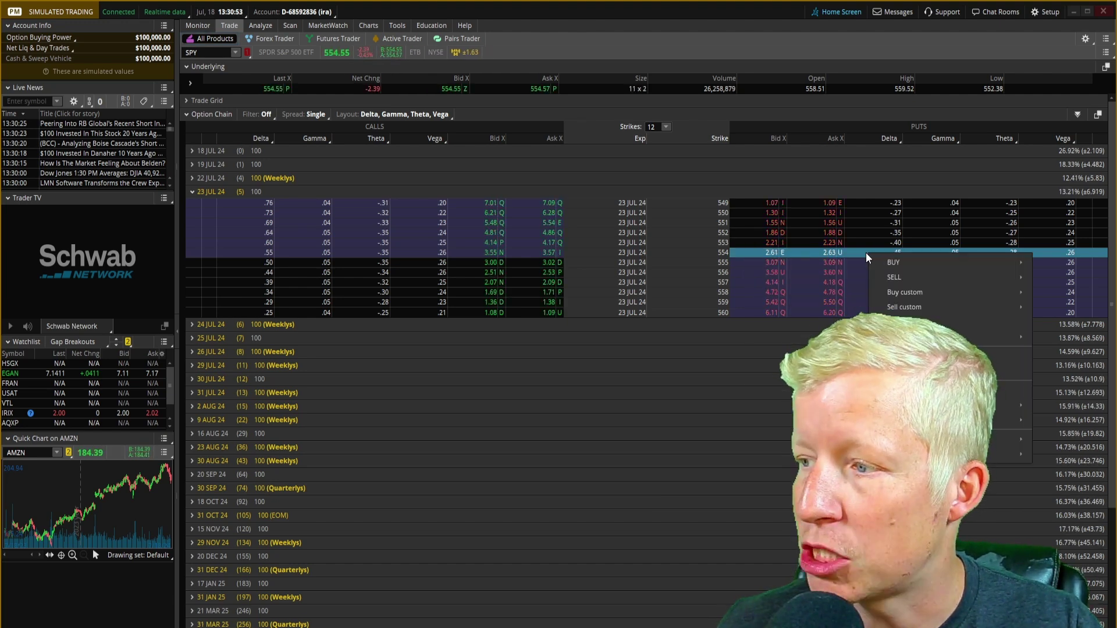
right_click(749, 252)
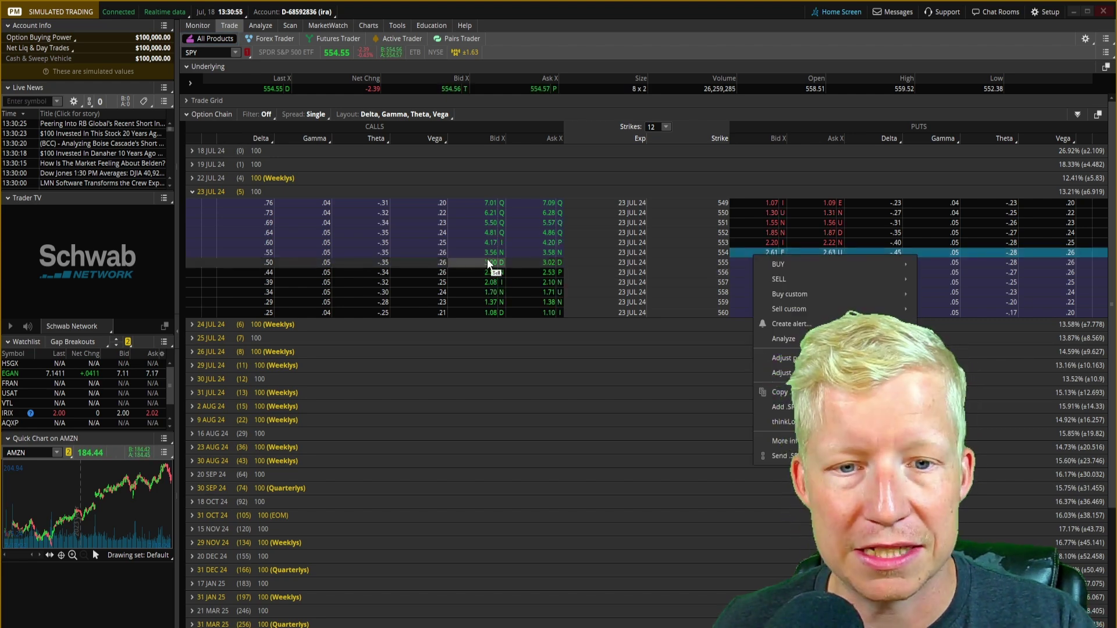
right_click(462, 252)
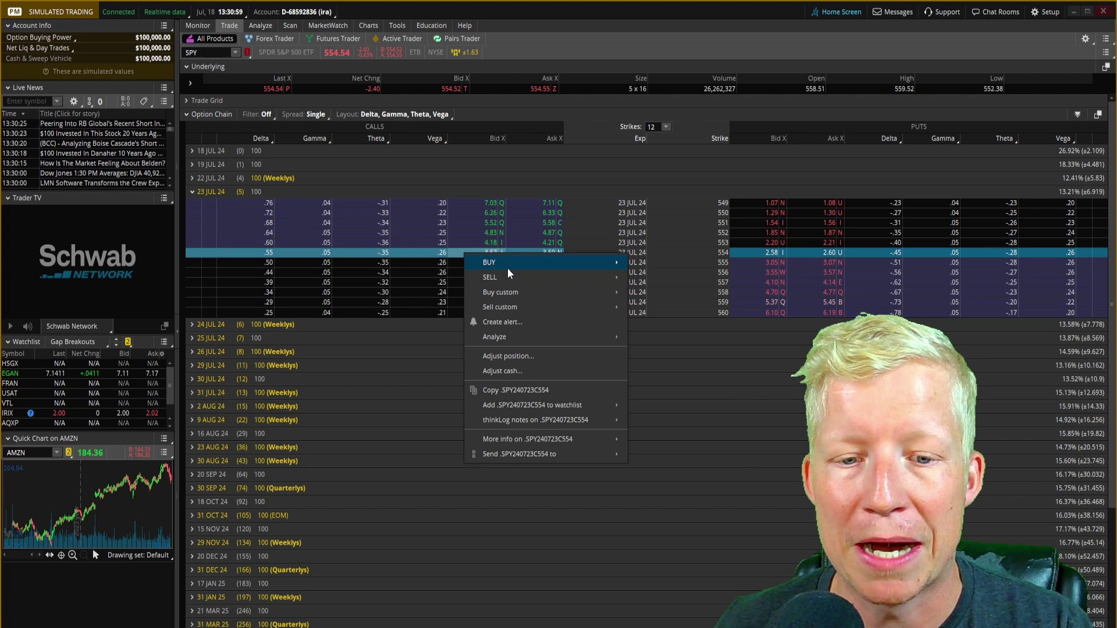
mouse_move(483, 261)
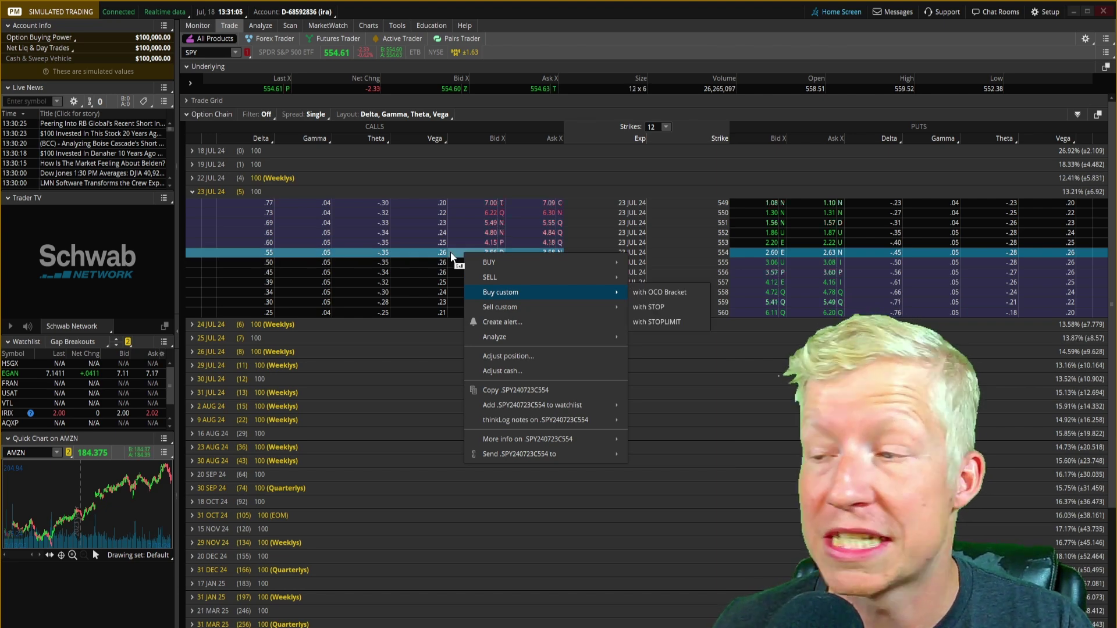
mouse_move(539, 453)
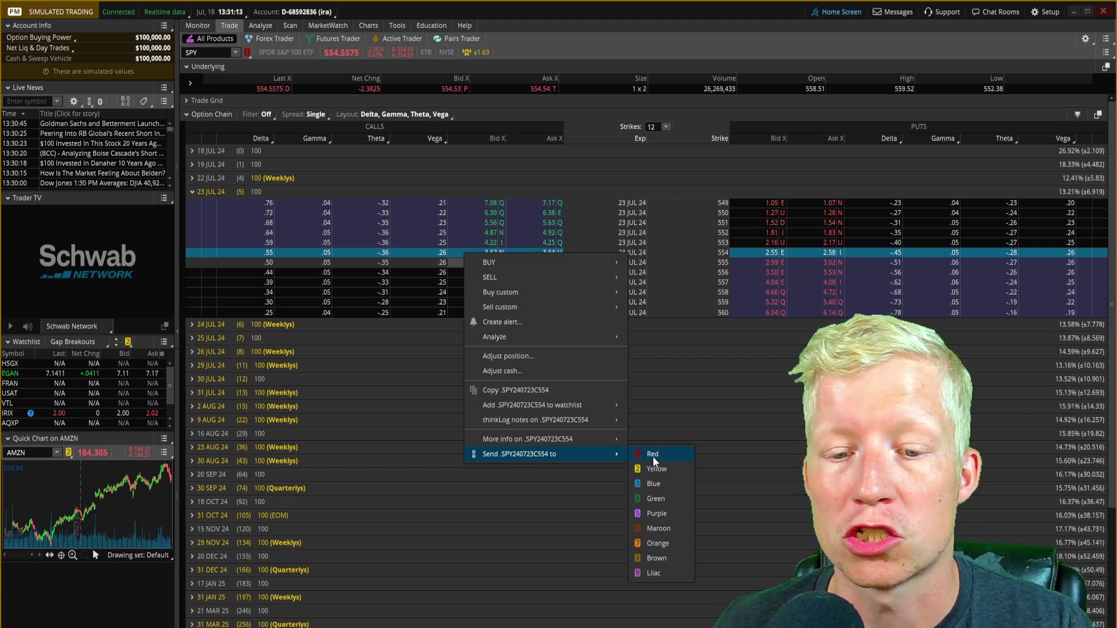
left_click(659, 485)
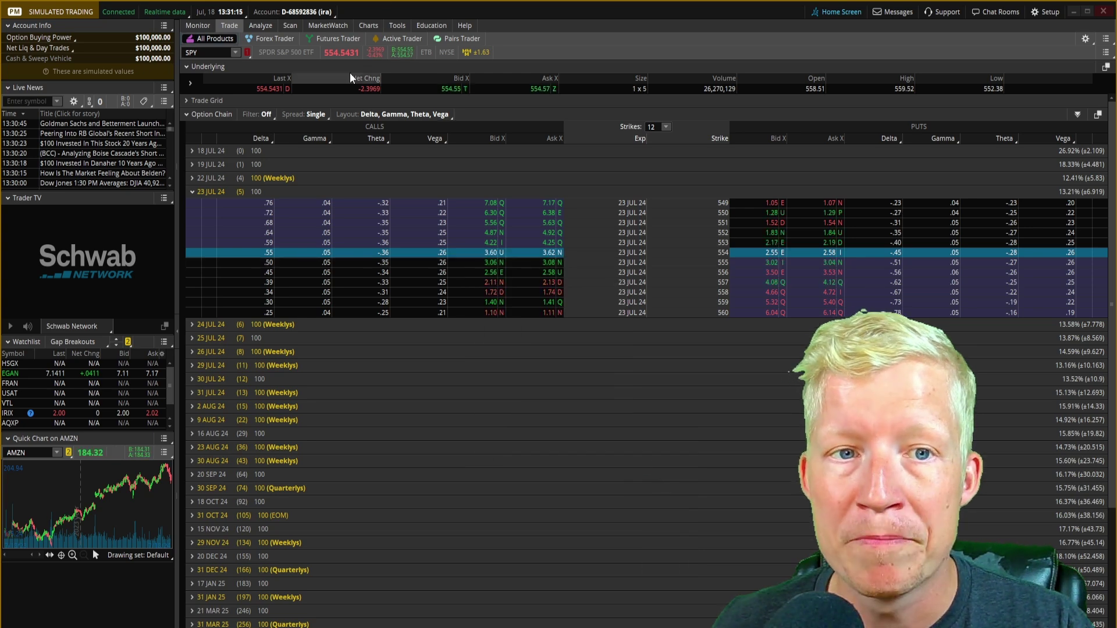
- Turn off Customize grid and set the 554 call chart to 5 D : 5m
left_click(370, 25)
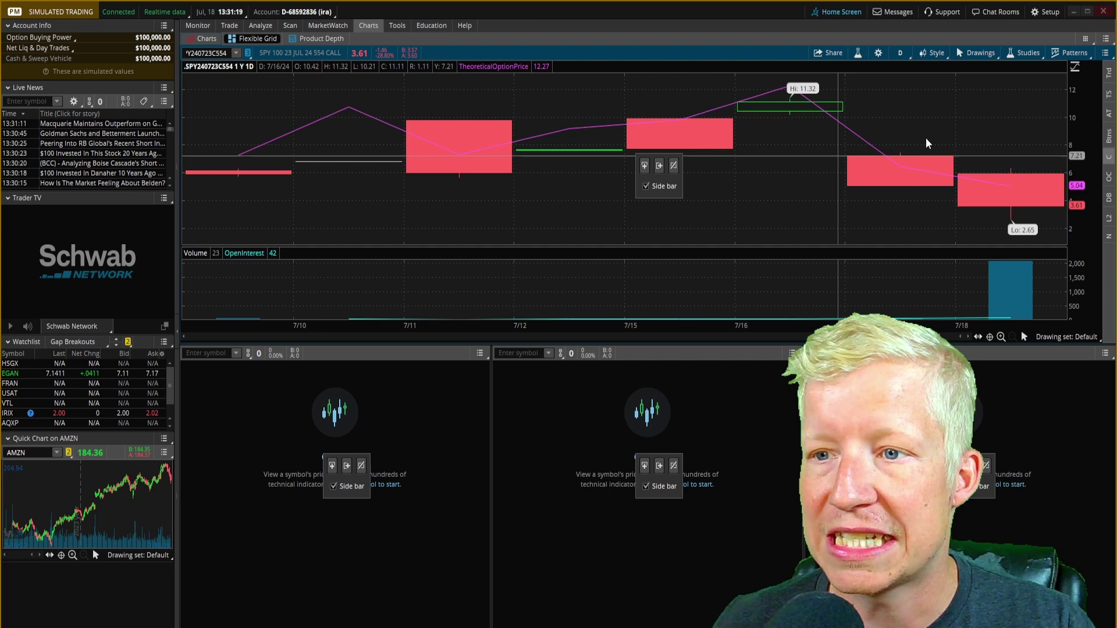
left_click(1085, 39)
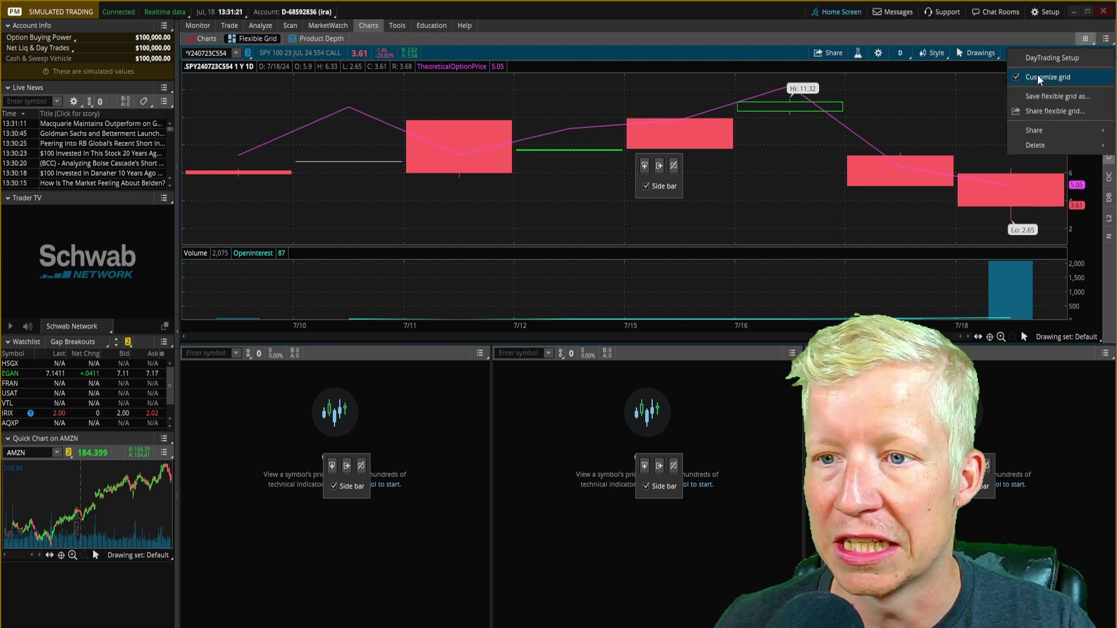
left_click(1088, 41)
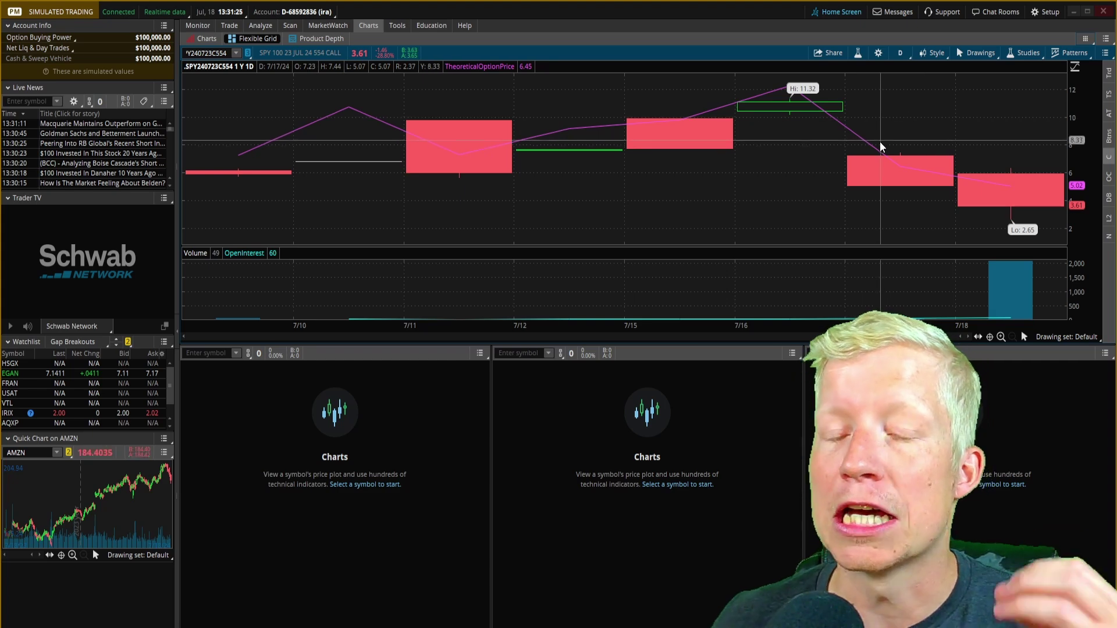
left_click(900, 54)
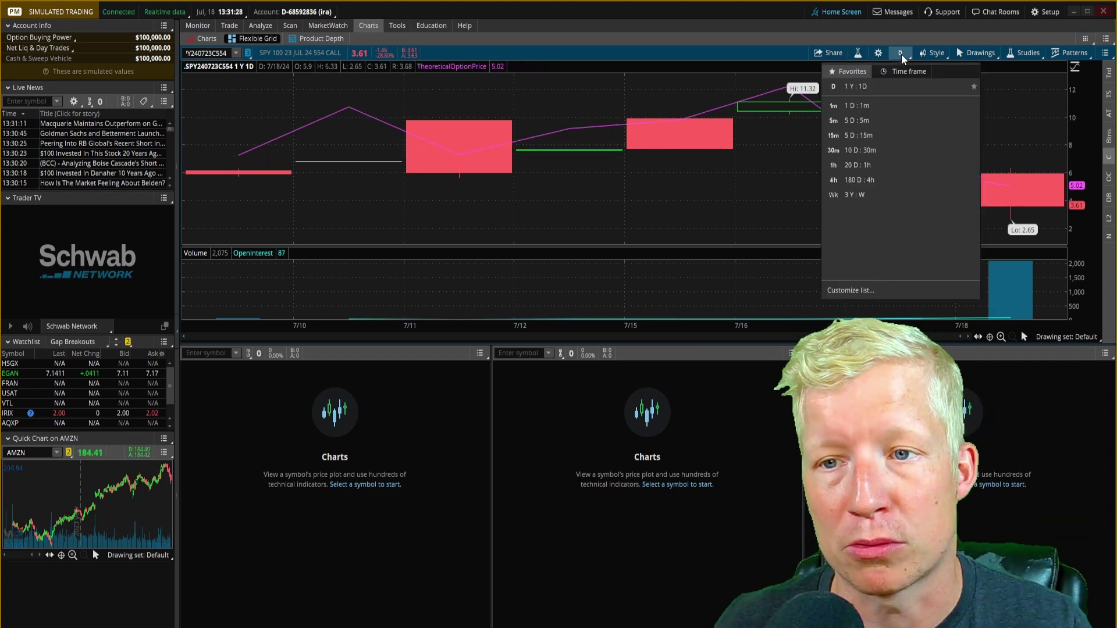
left_click(861, 121)
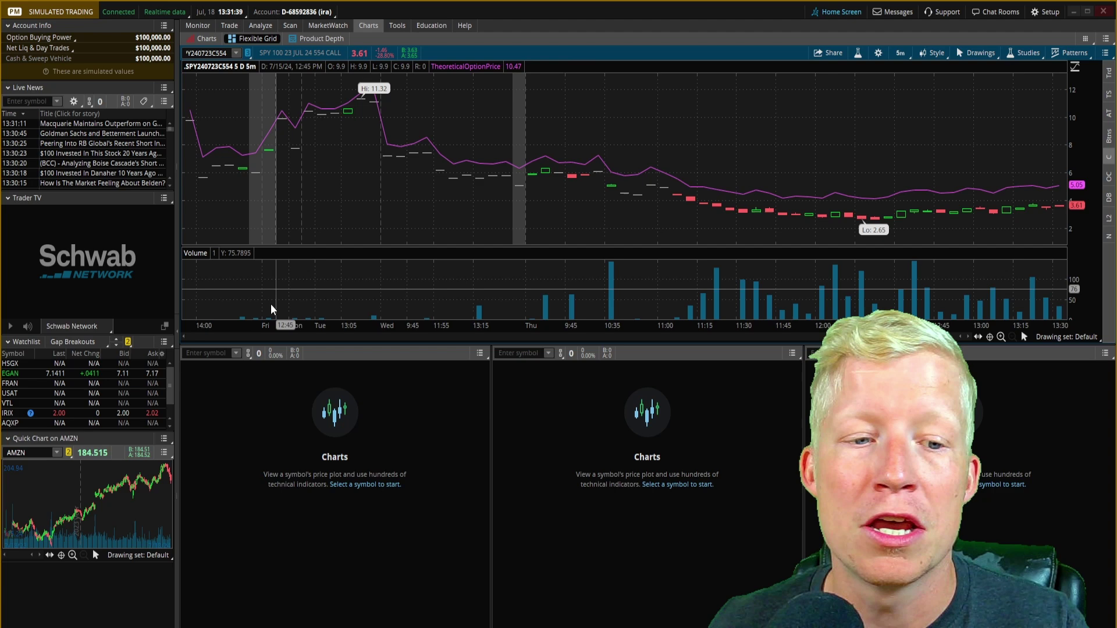
- Enter SPY as the symbol for the empty lower-left chart cell
left_click(213, 353)
type("SPY")
key("Return")
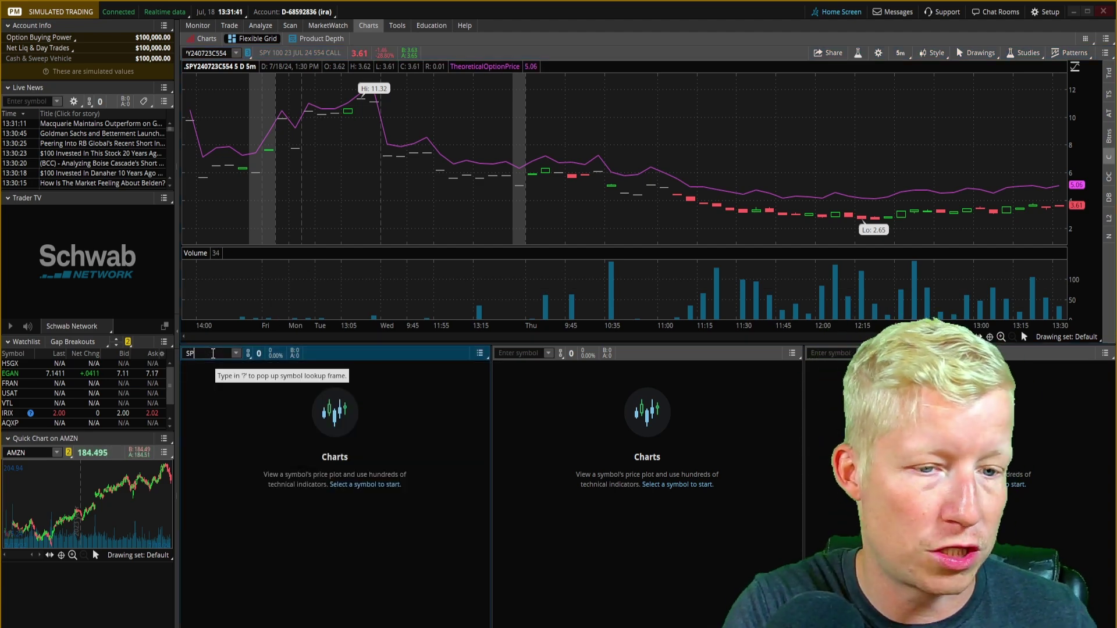
scroll(319, 523, "up", 3)
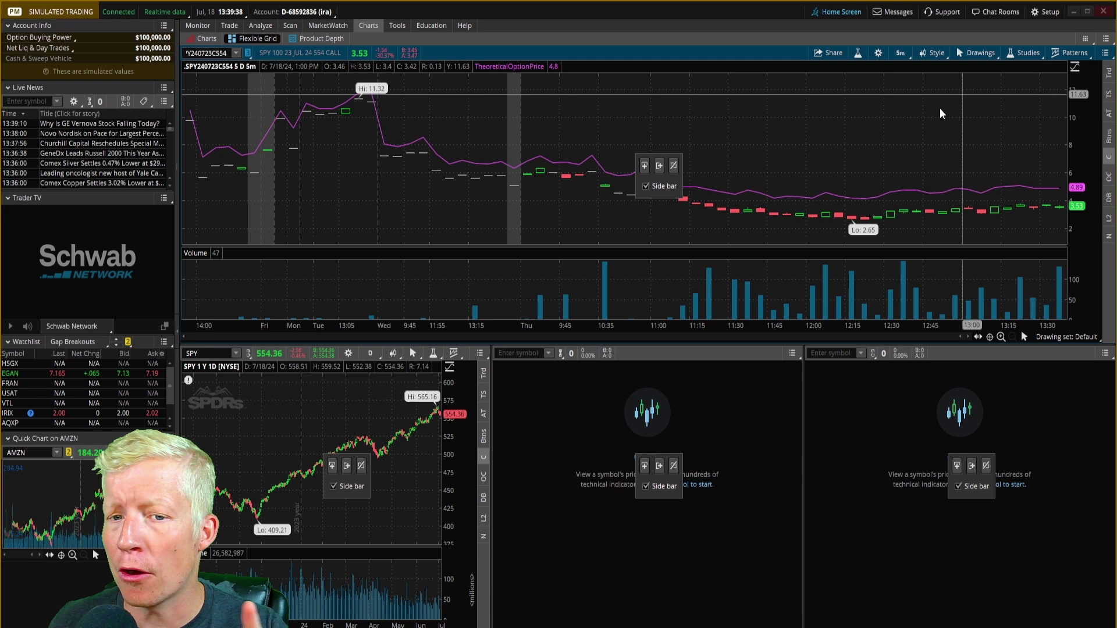
- Split the top chart and set the new right cell to Blue link with 5 D : 5m bars
left_click(657, 173)
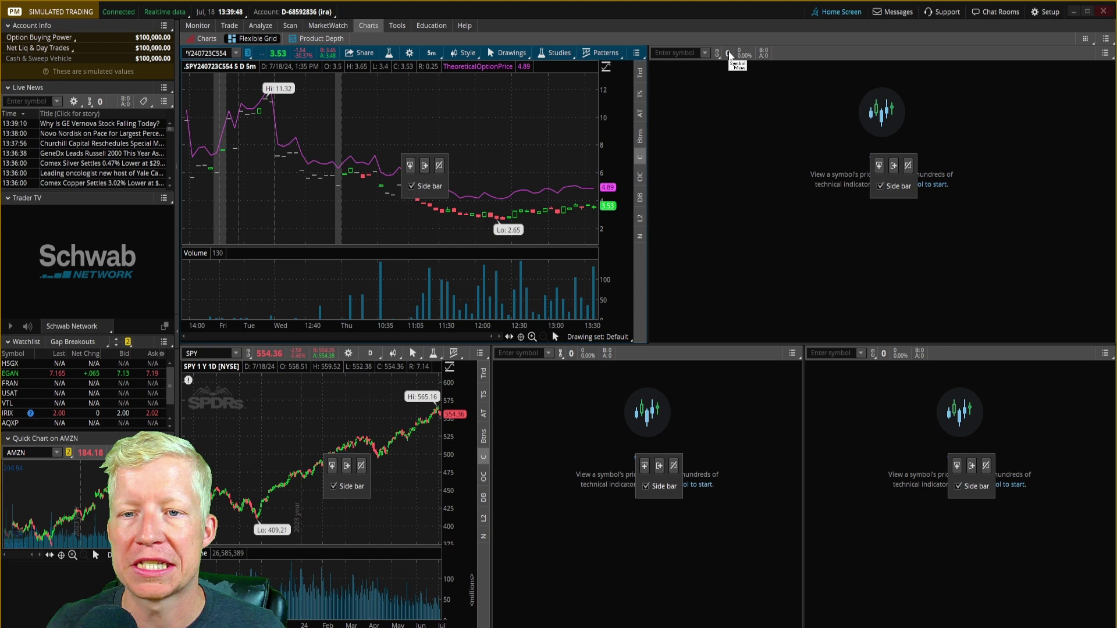
left_click(717, 54)
left_click(709, 117)
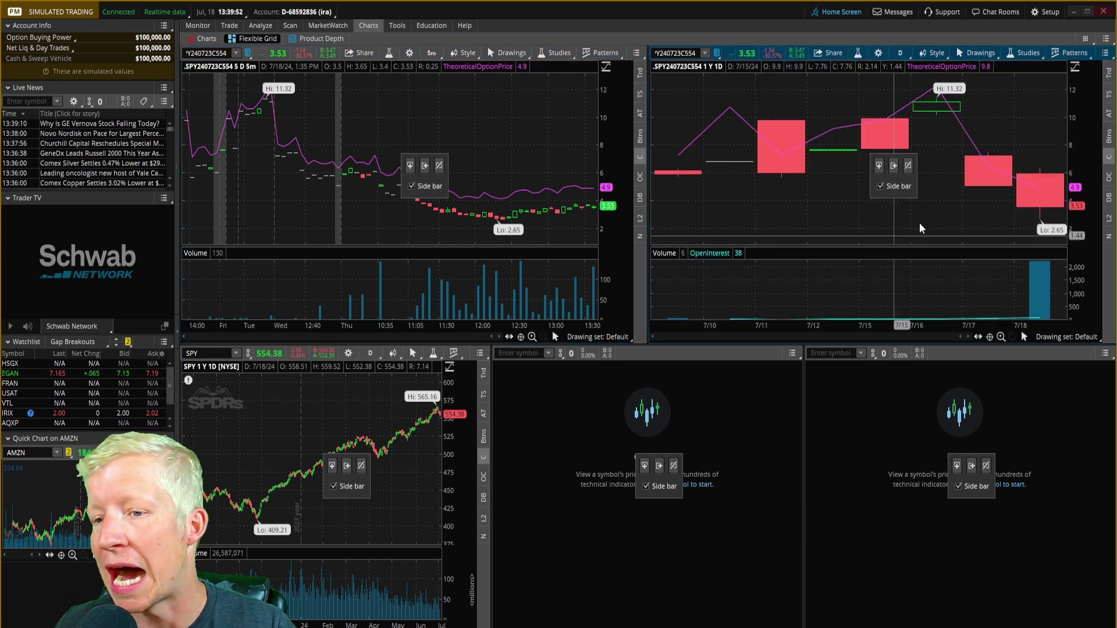
left_click(900, 52)
left_click(860, 121)
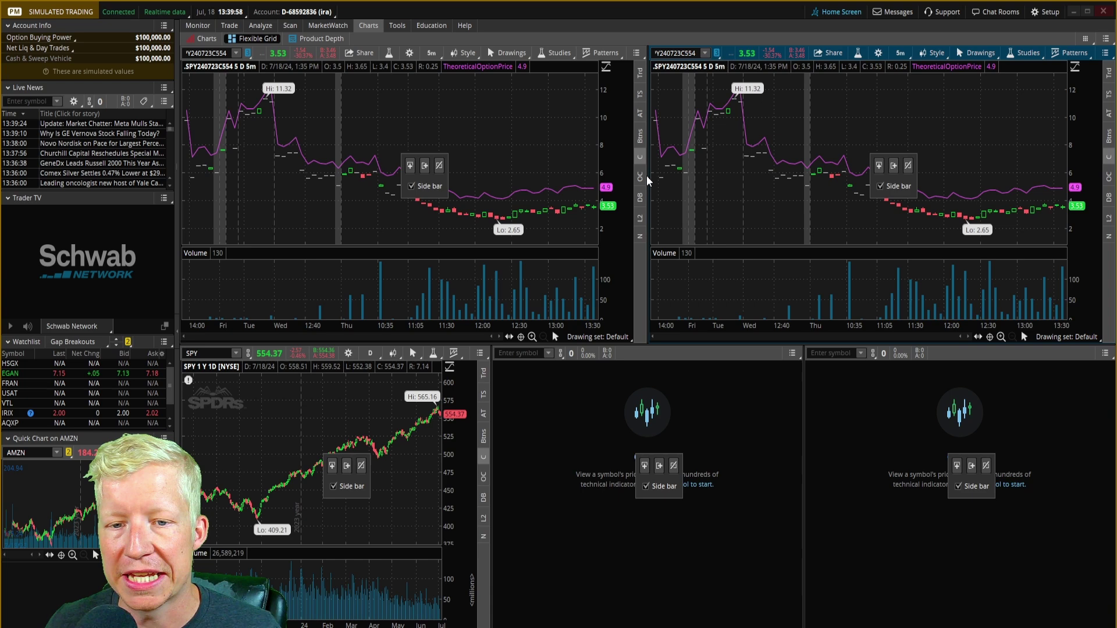
- Widen the option chart, link the top-left chart to SPY and the lower chart to Red
left_click_drag(646, 186, 514, 186)
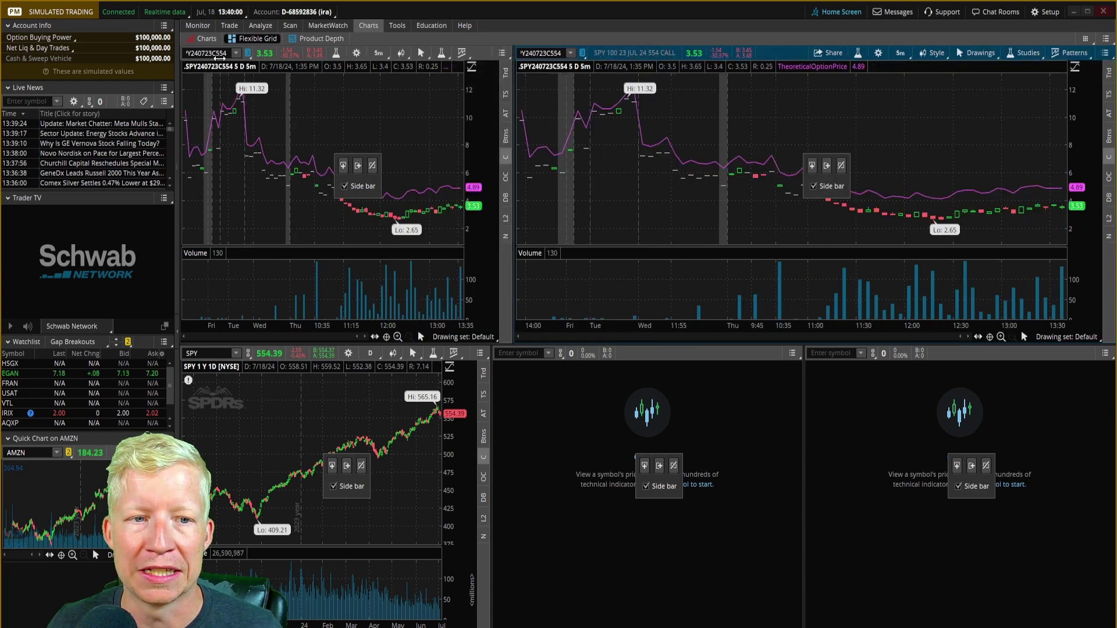
left_click(248, 53)
left_click(239, 87)
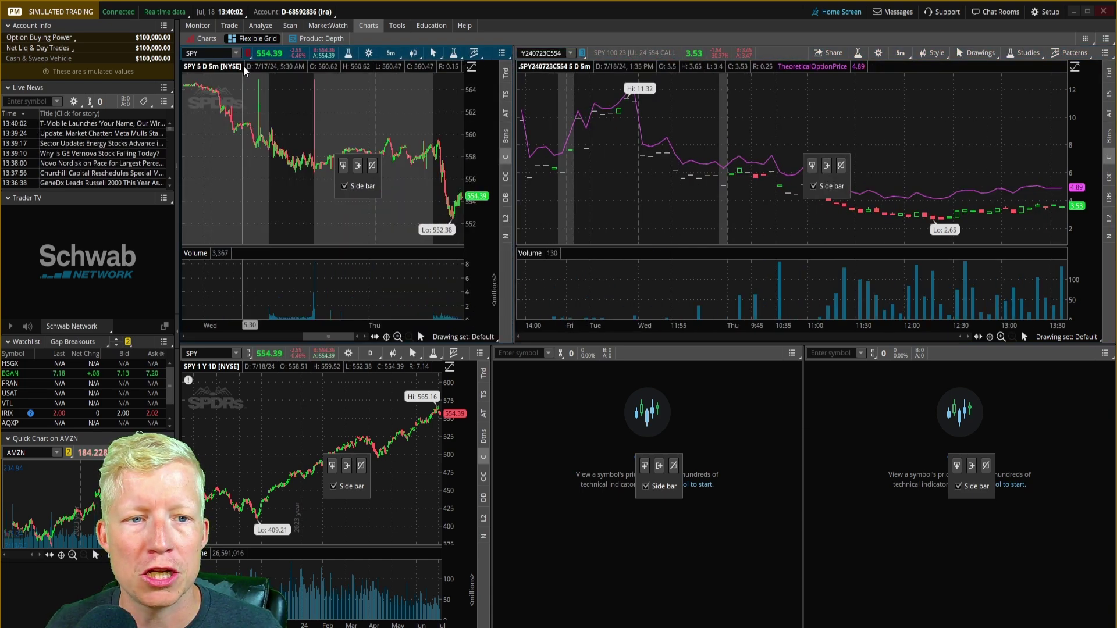
left_click(248, 52)
left_click(211, 56)
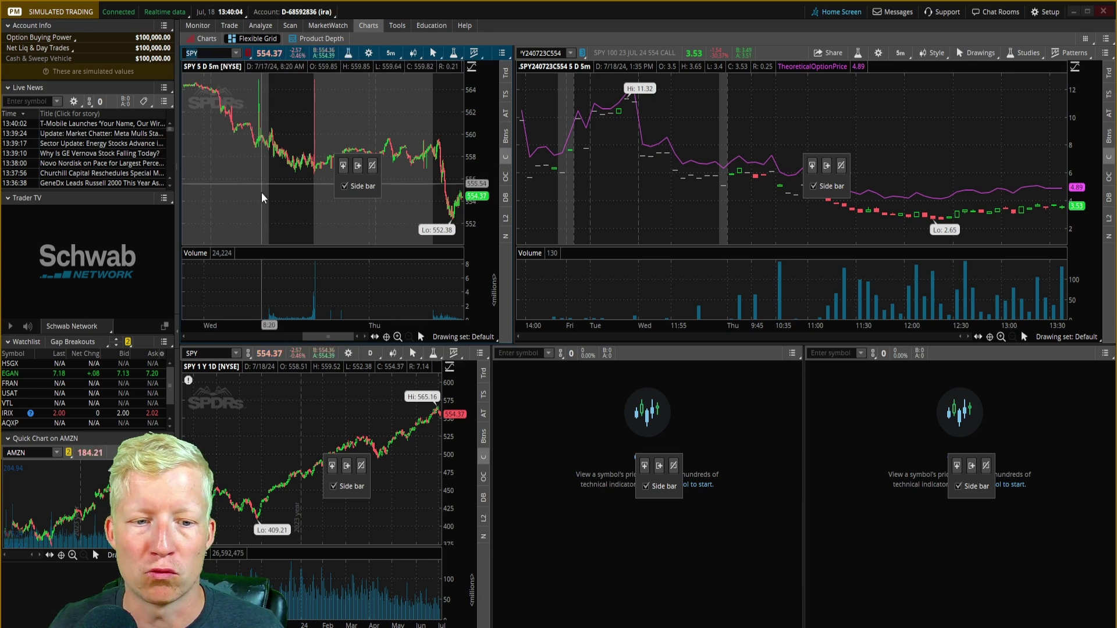
left_click(248, 353)
left_click(238, 387)
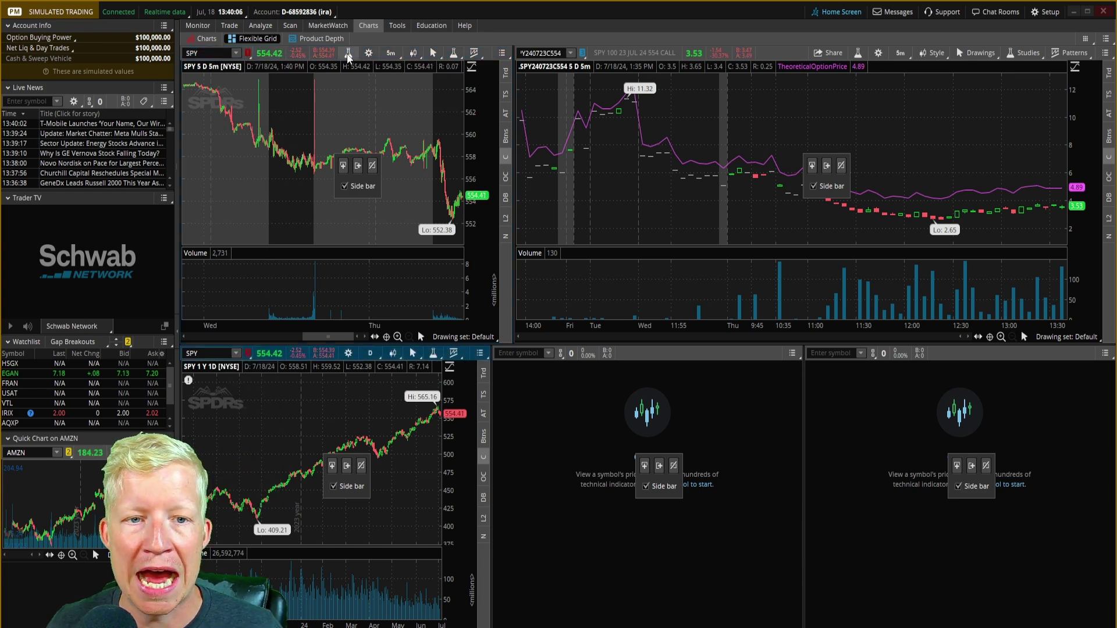
- Set top-left to 1 Y : 1D, lower chart to 5 D : 5m, and remove an empty cell
left_click(391, 53)
left_click(344, 181)
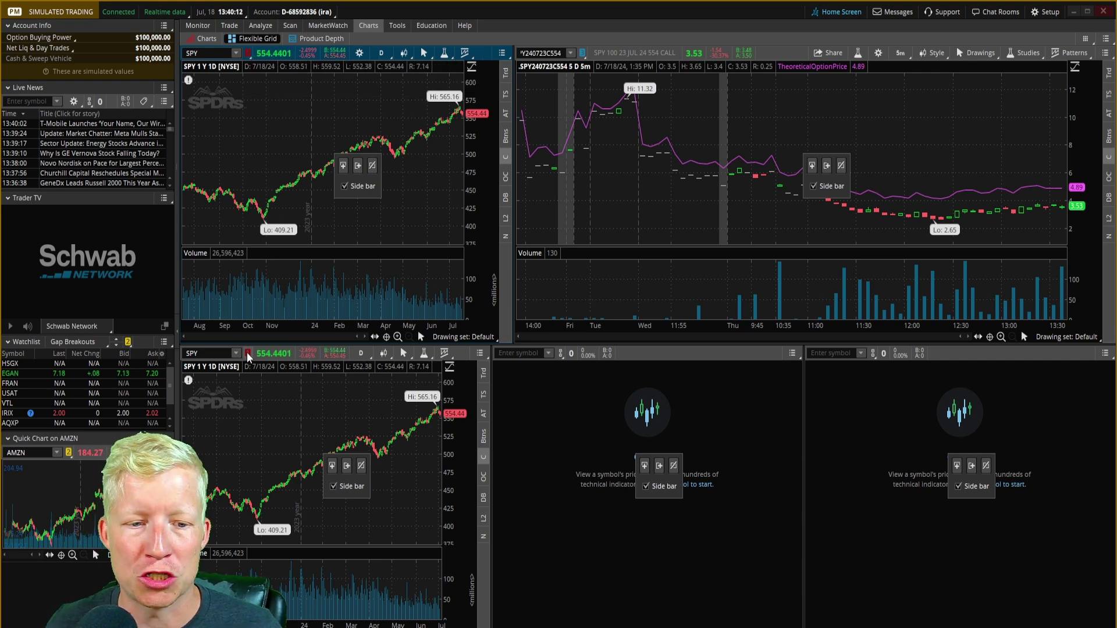
left_click(222, 354)
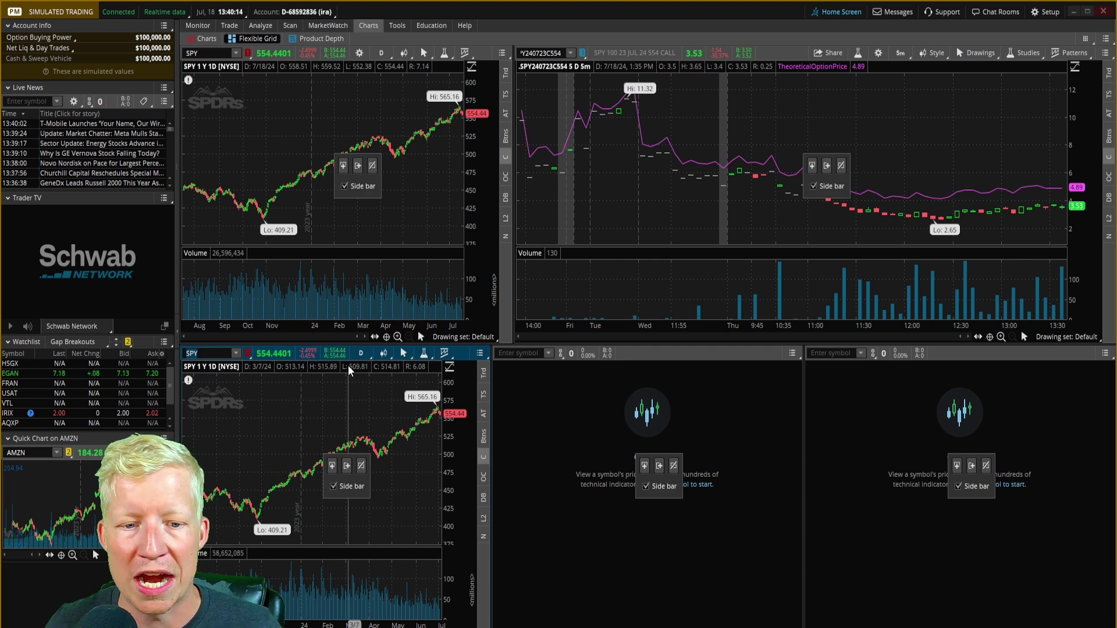
left_click(361, 353)
left_click(326, 426)
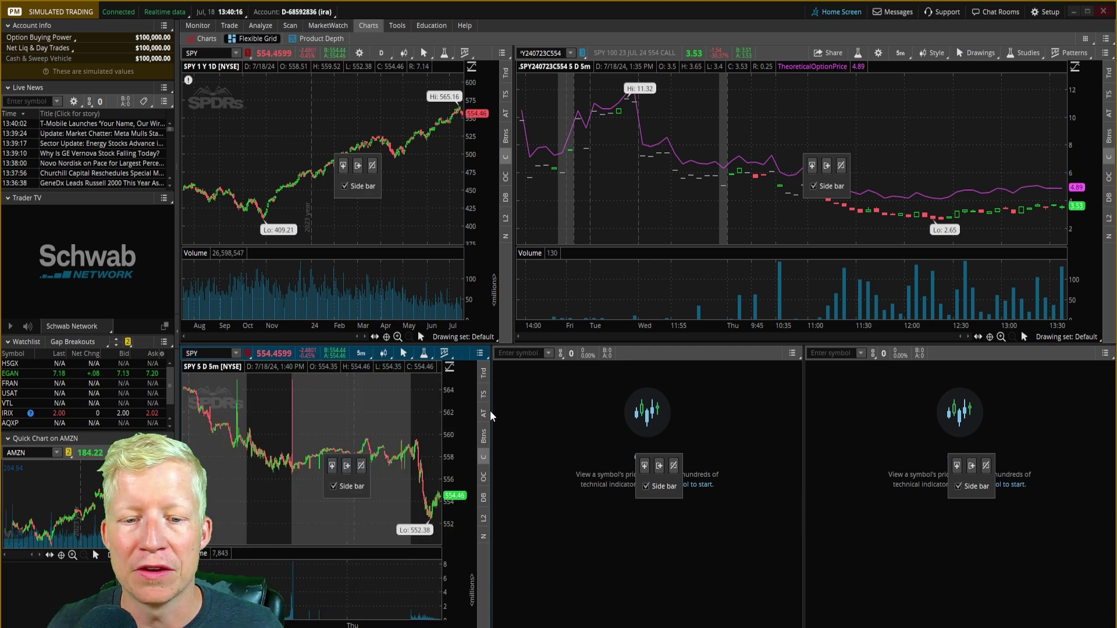
left_click(986, 466)
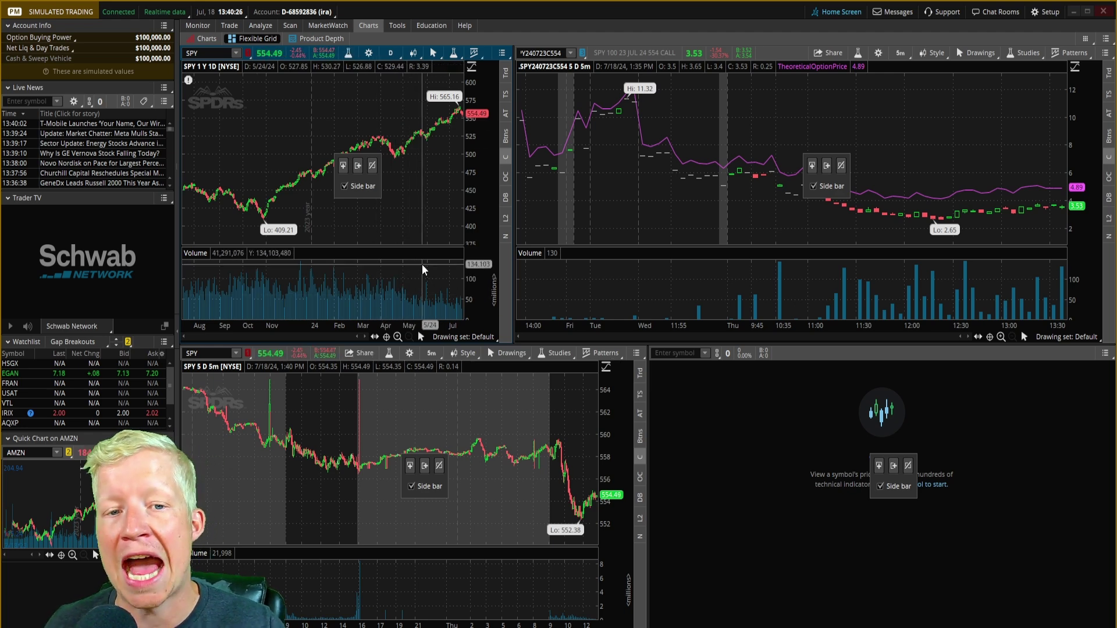
- Zoom the daily chart to late May through mid July and slightly resize the lower chart
left_click_drag(431, 142, 464, 142)
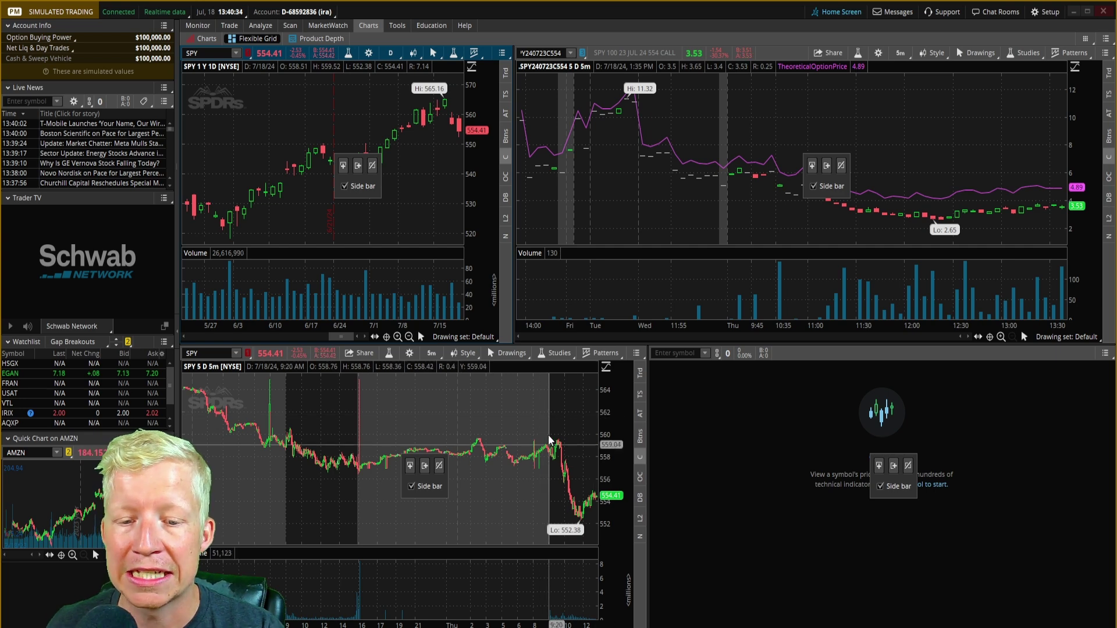
scroll(434, 438, "up", 5)
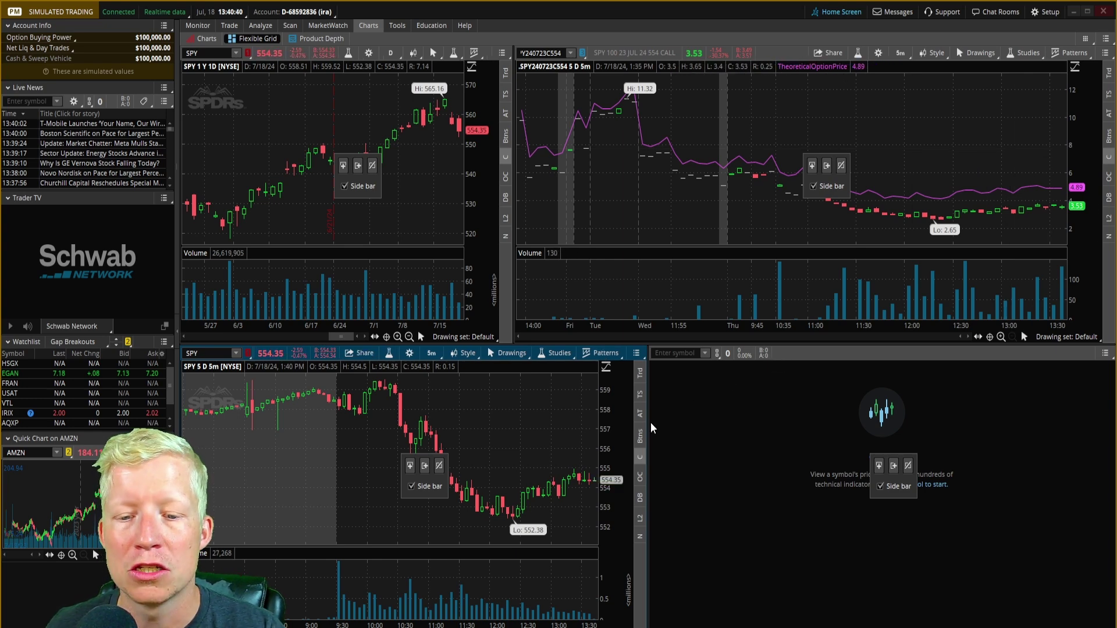
left_click_drag(647, 426, 653, 425)
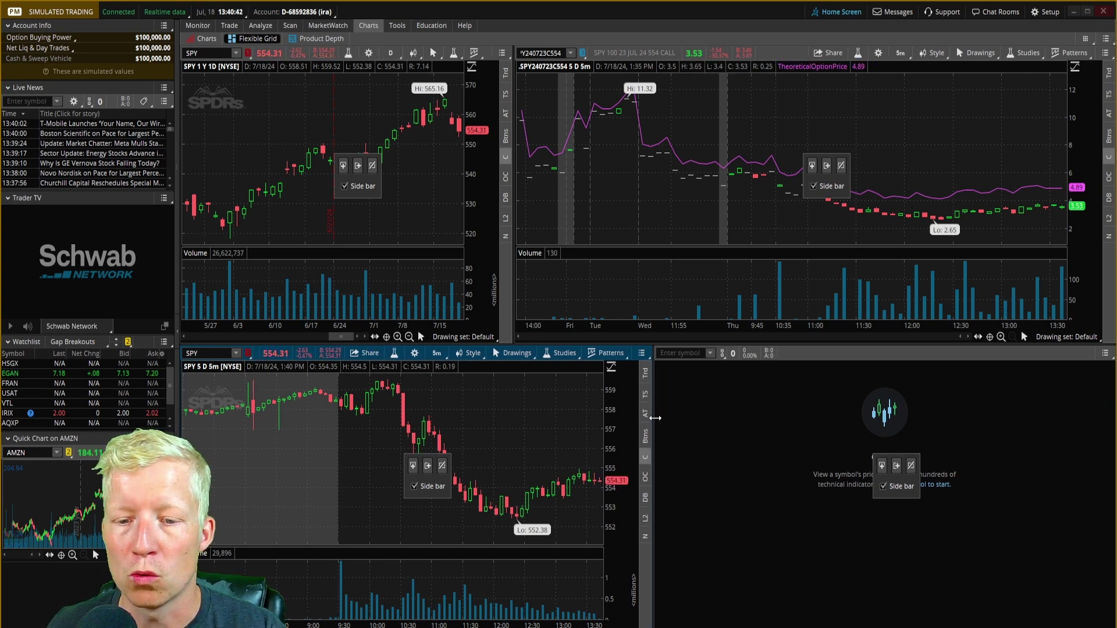
- Enter SPY in the lower-right chart and link it Yellow to the SPY240723C554 option
type("SPY")
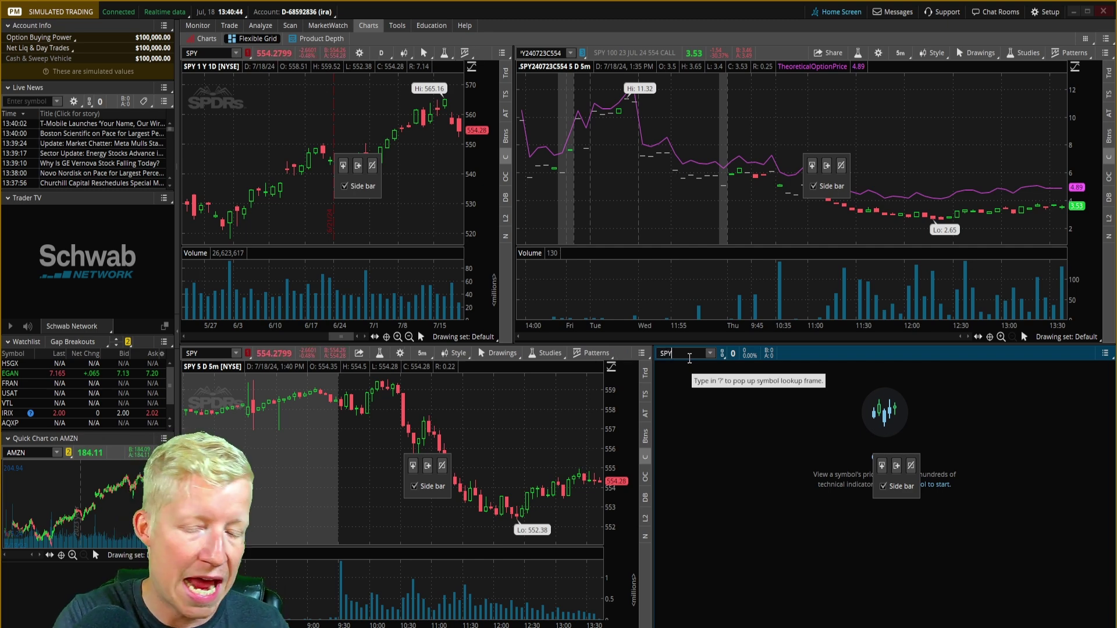
key("Return")
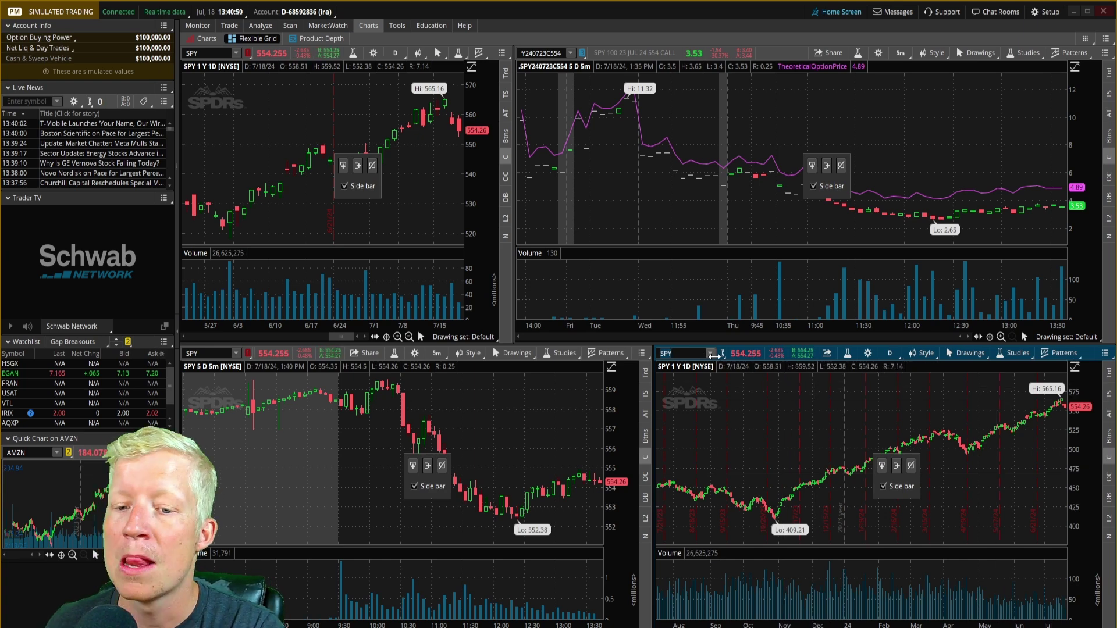
left_click(722, 353)
left_click(706, 402)
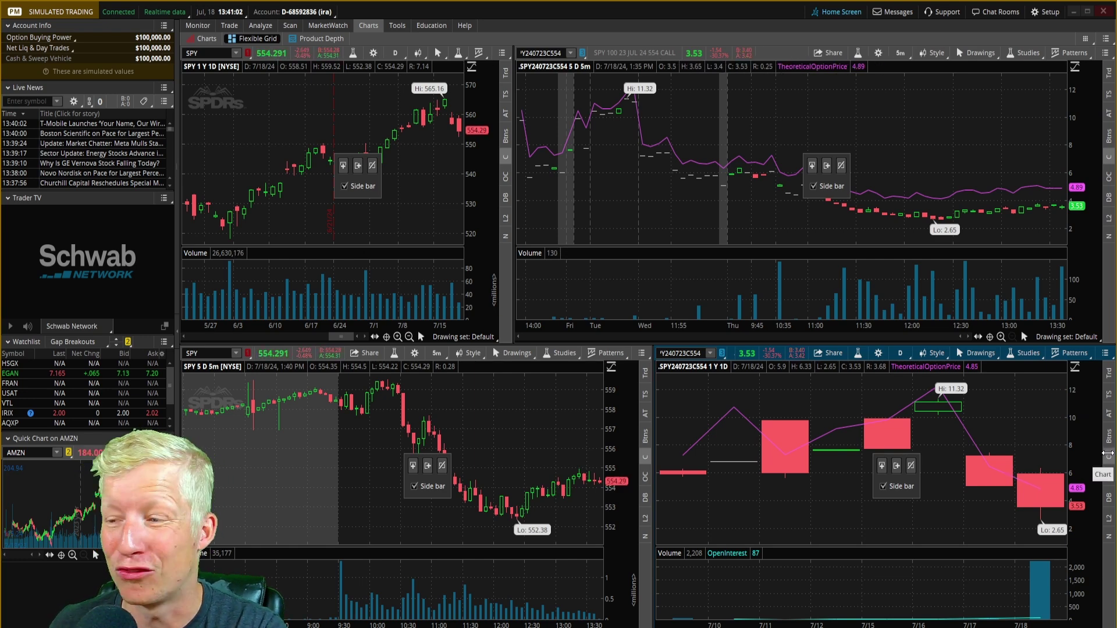
- Swap the lower-right chart for an Active Trader ladder, narrowed with its side bar hidden
left_click(1109, 454)
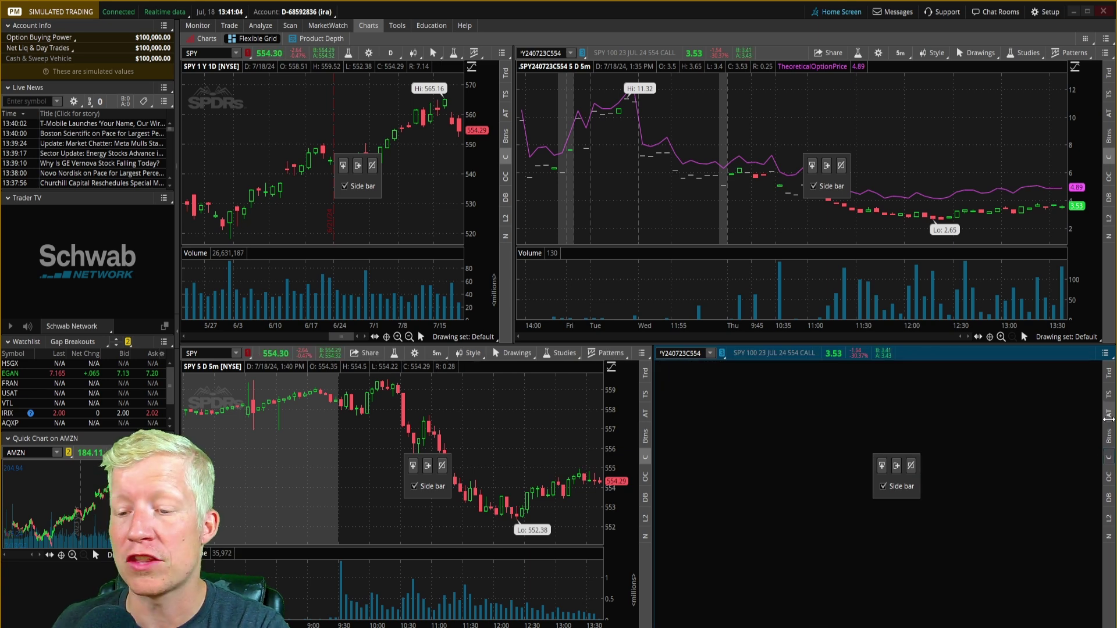
left_click(1108, 412)
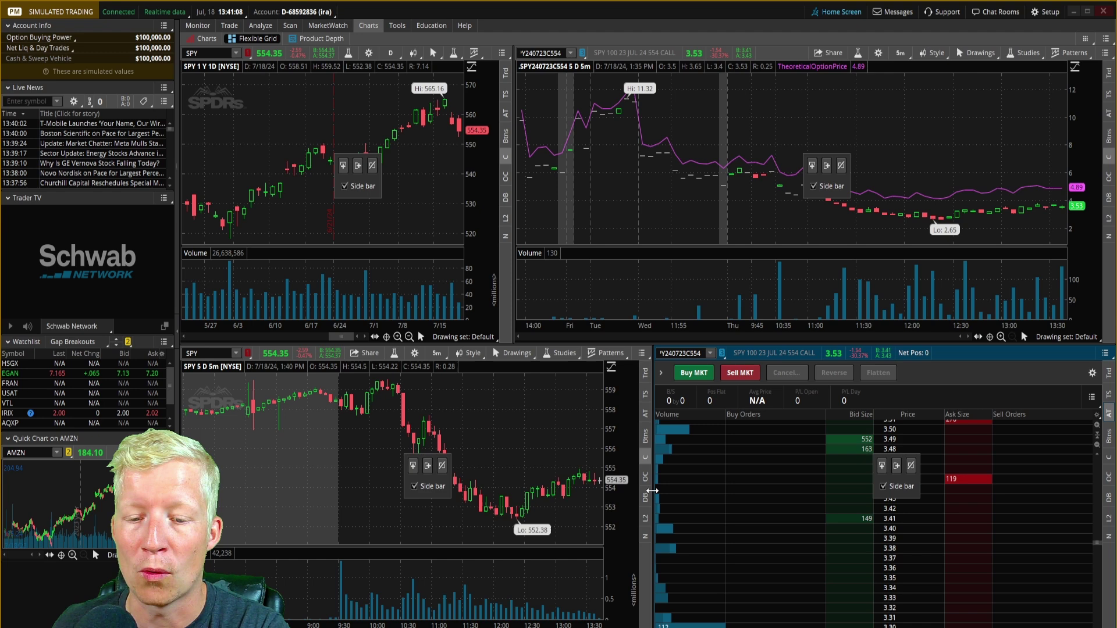
left_click_drag(652, 492, 866, 481)
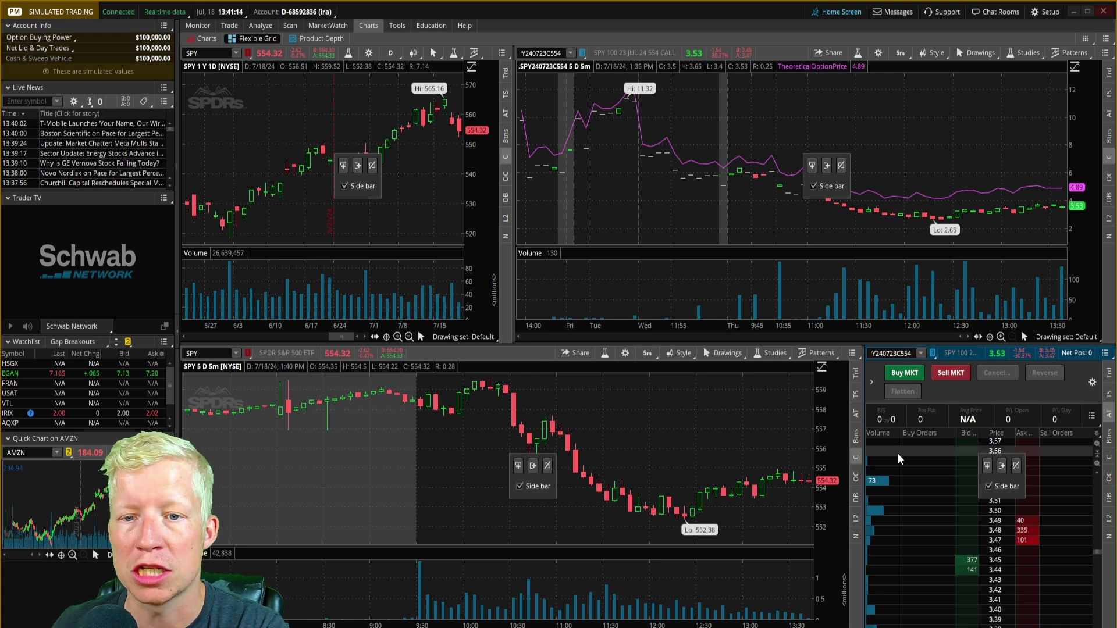
left_click(988, 486)
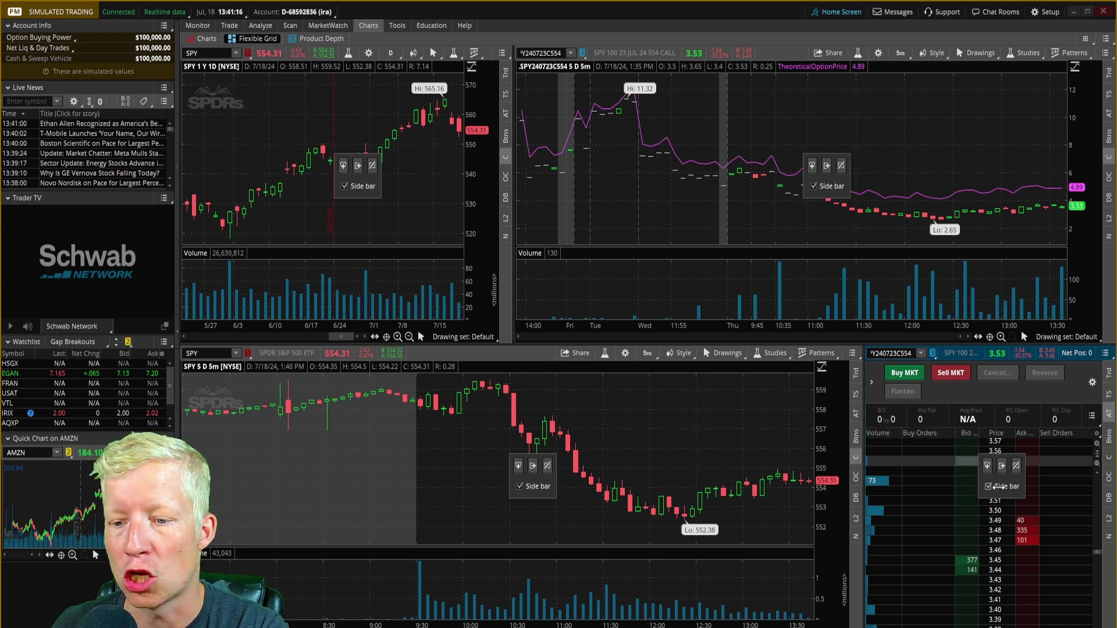
- Hide the side bars on the lower SPY, upper-left and upper-right option charts
left_click(536, 487)
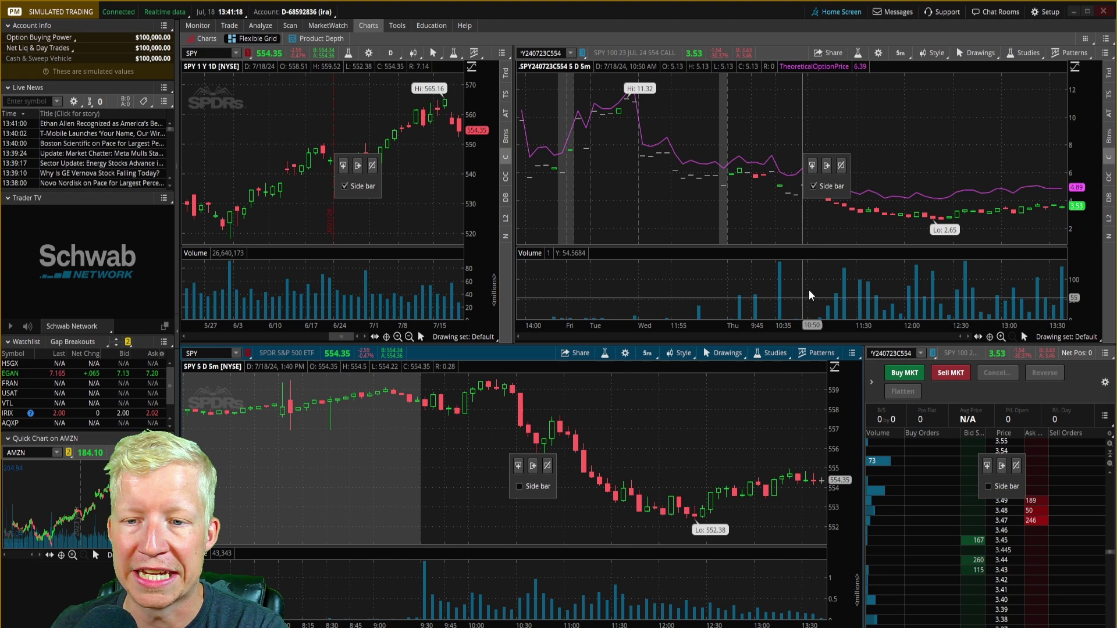
left_click(822, 186)
left_click(361, 186)
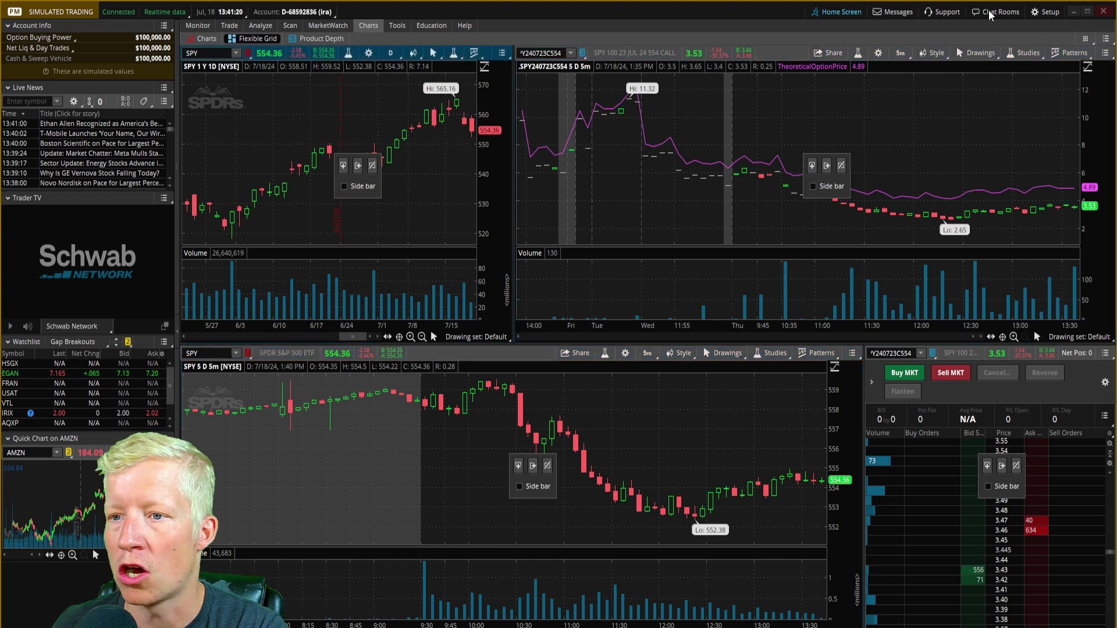
- Turn off Flexible Grid customizing and zoom the 554 call chart to the 12:20–13:35 candles
left_click(1085, 39)
left_click(1052, 79)
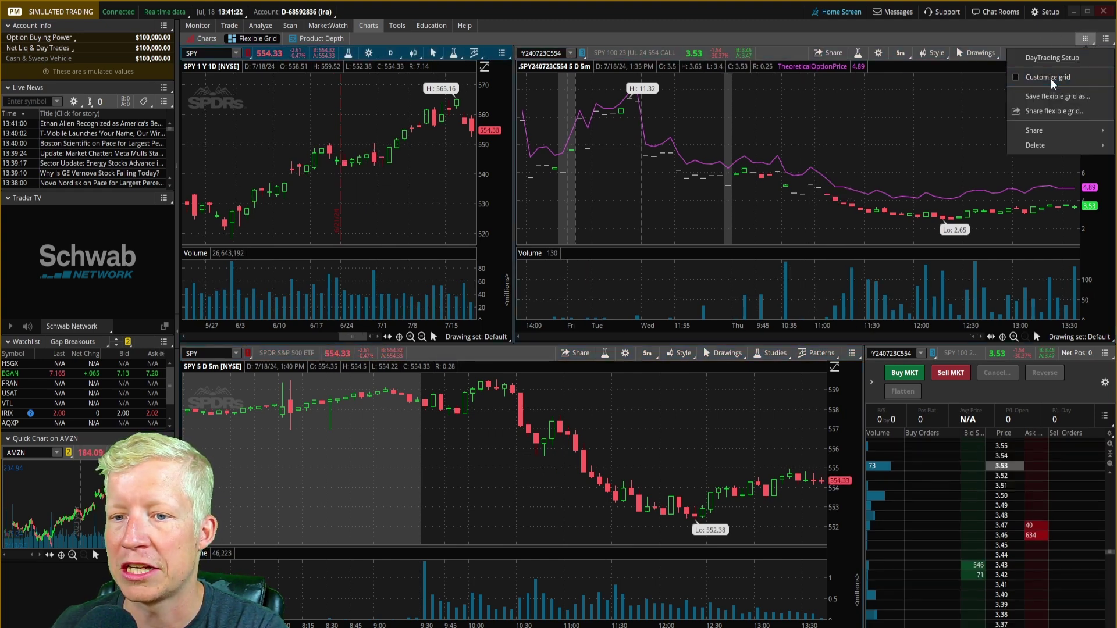
left_click(1086, 41)
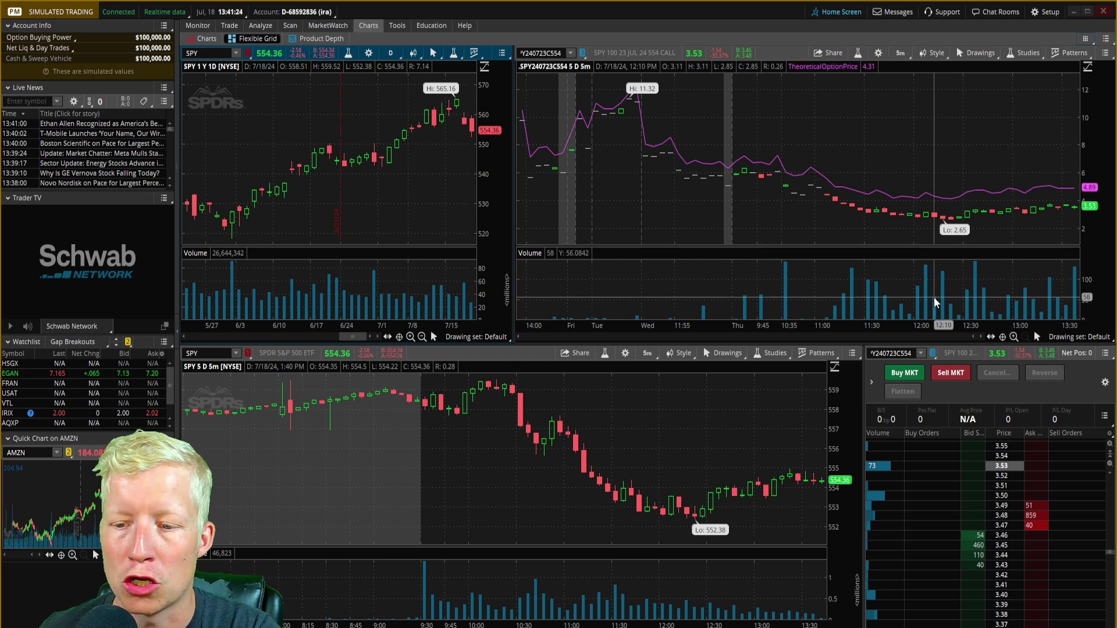
scroll(843, 191, "up", 5)
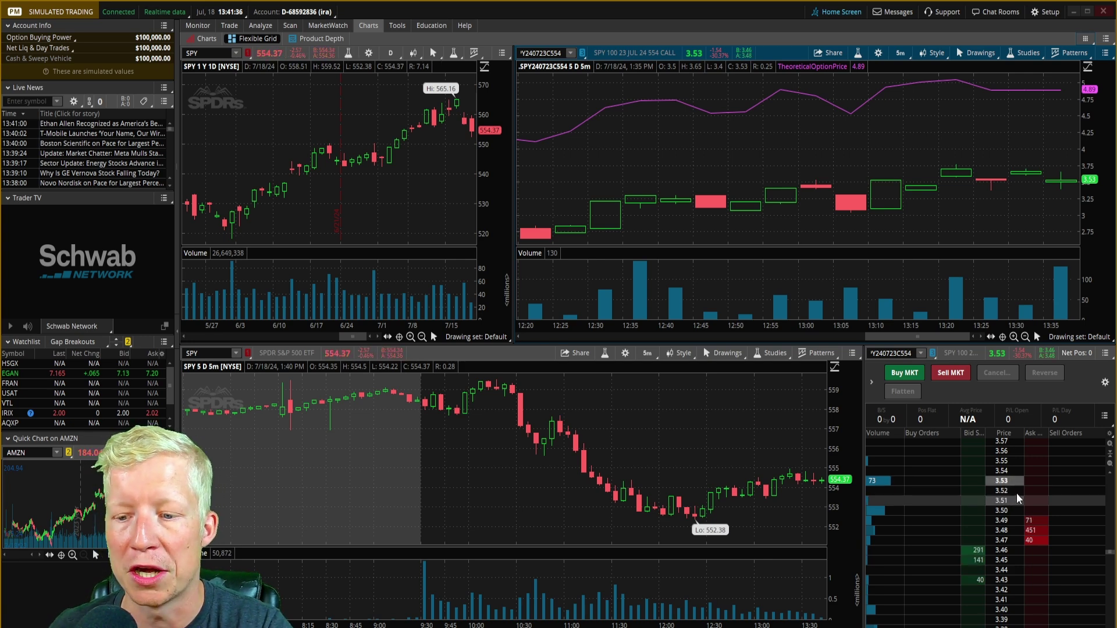
left_click(970, 552)
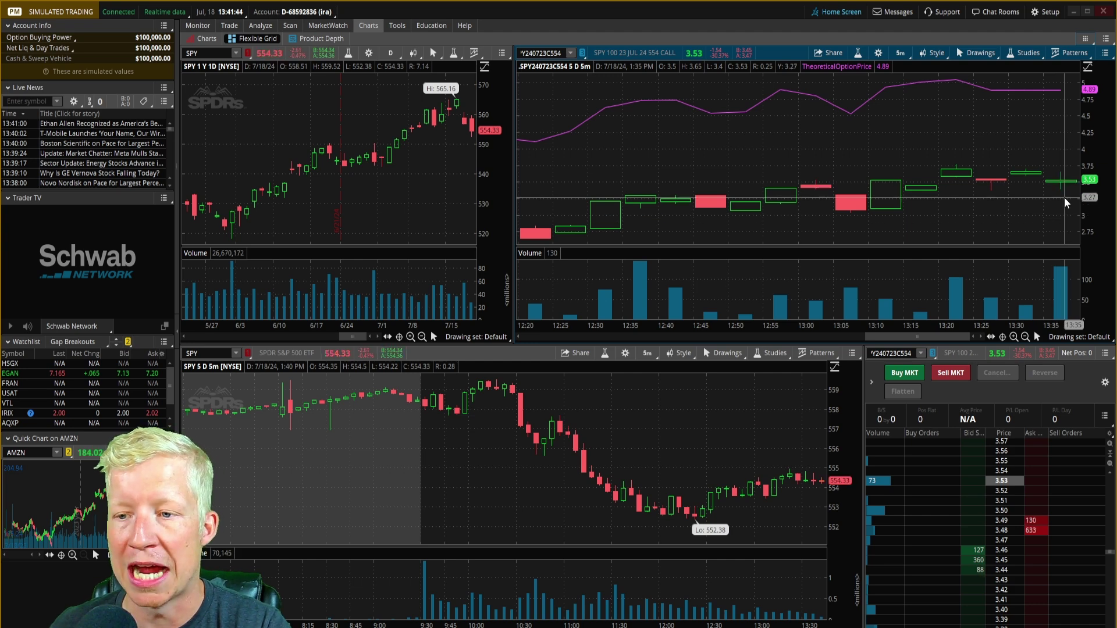
- In the SPY option chain, expand 18 JUL 24, collapse 23 JUL 24, and use the Volume, Open Interest layout
left_click(229, 25)
left_click(193, 151)
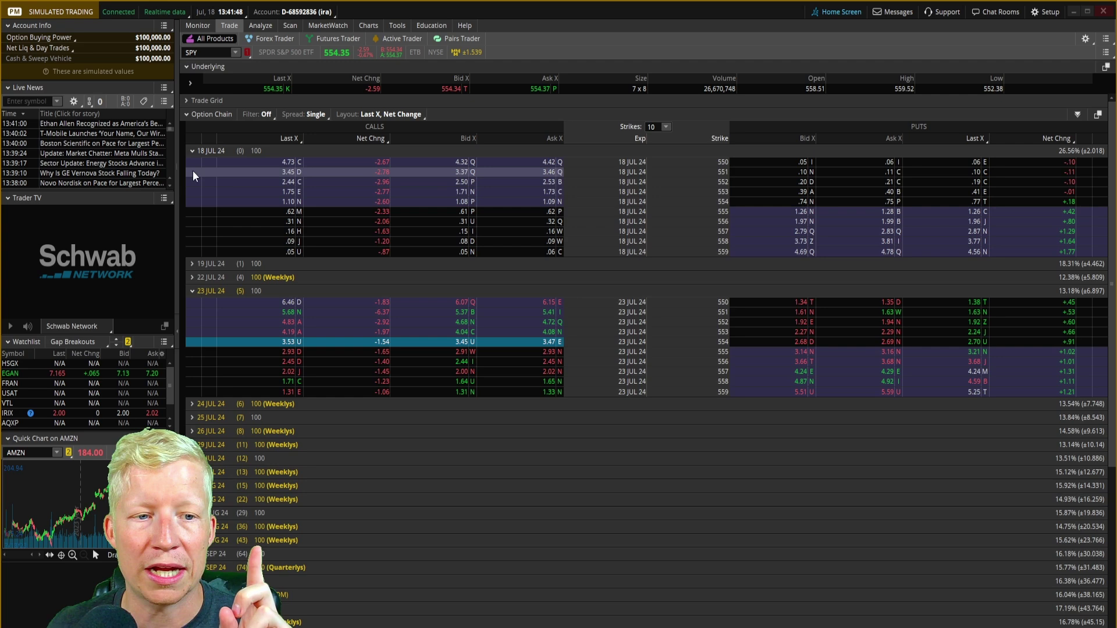
left_click(192, 290)
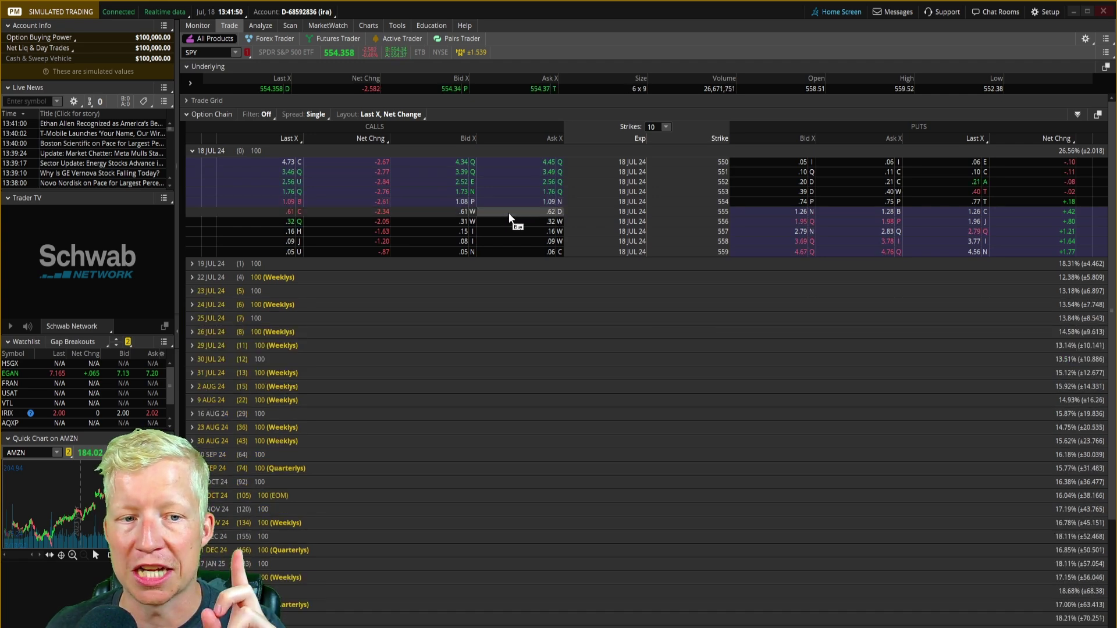
left_click(361, 114)
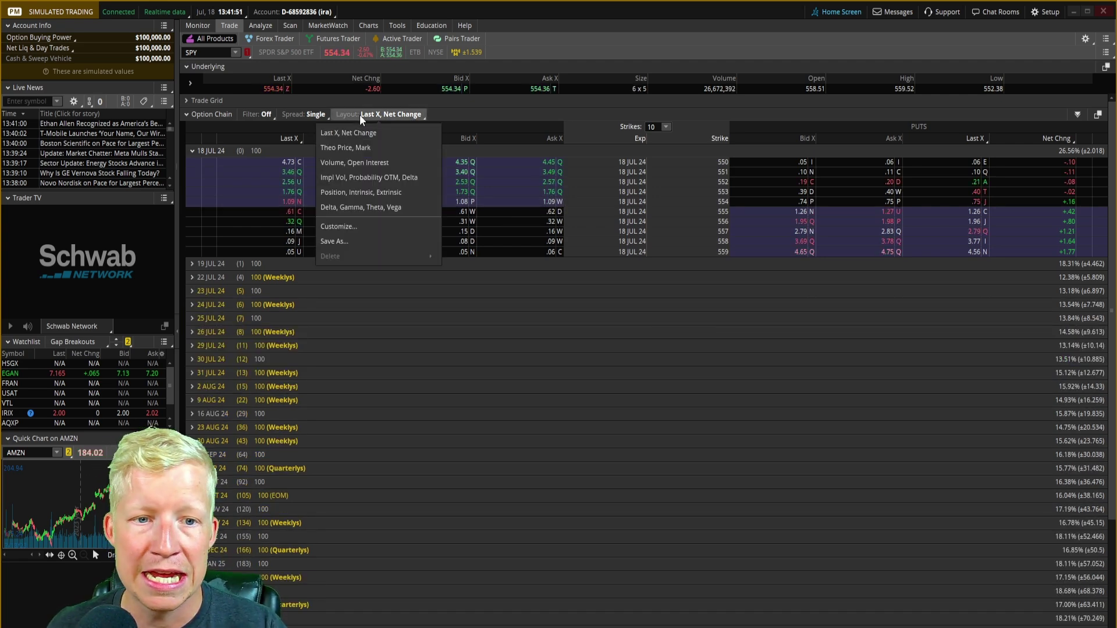
left_click(351, 162)
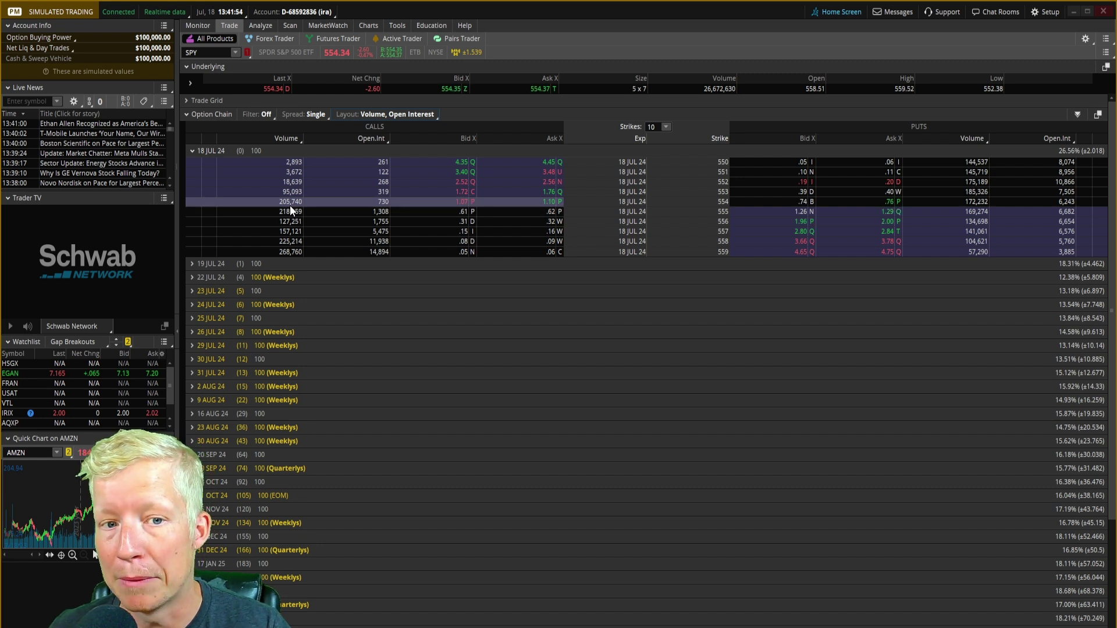
- Send the 18 JUL 554 call to the linked option chart and order ladder
right_click(418, 204)
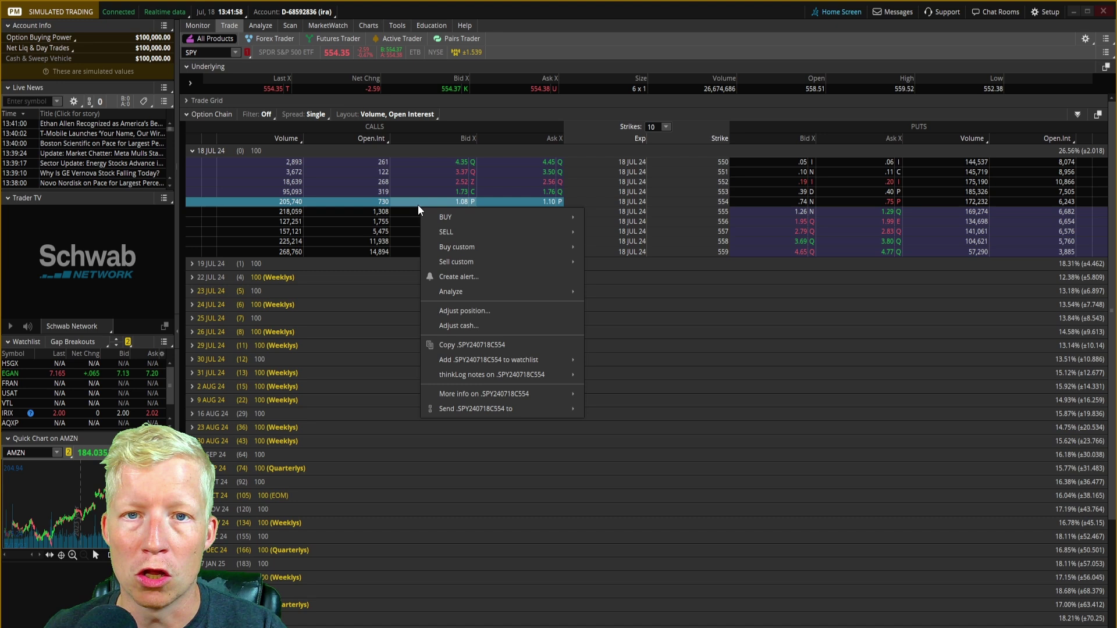
mouse_move(487, 414)
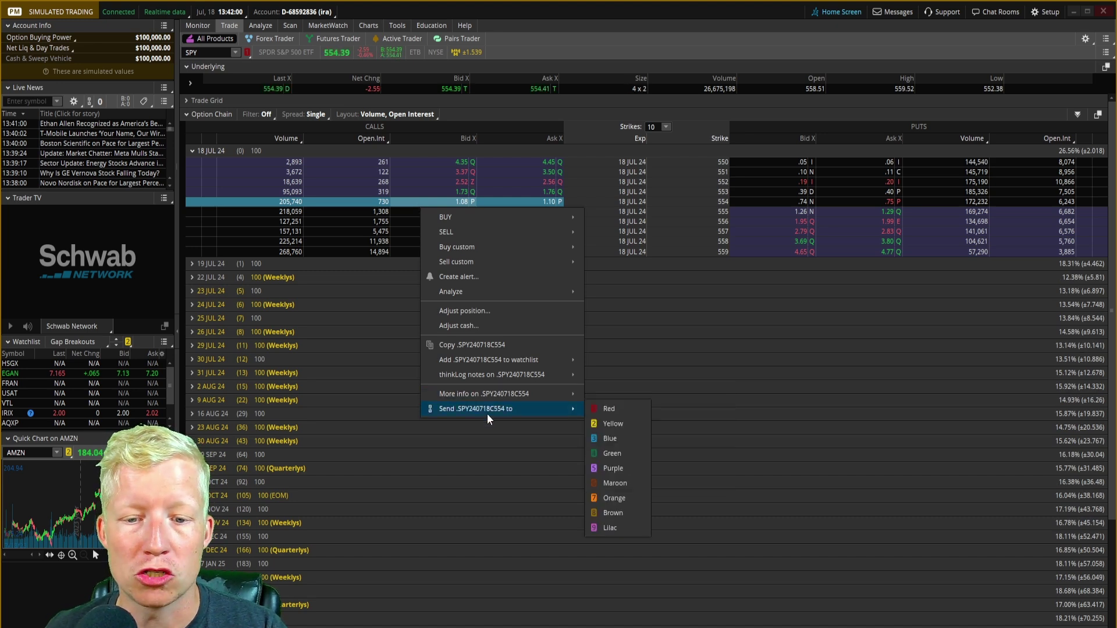
left_click(623, 438)
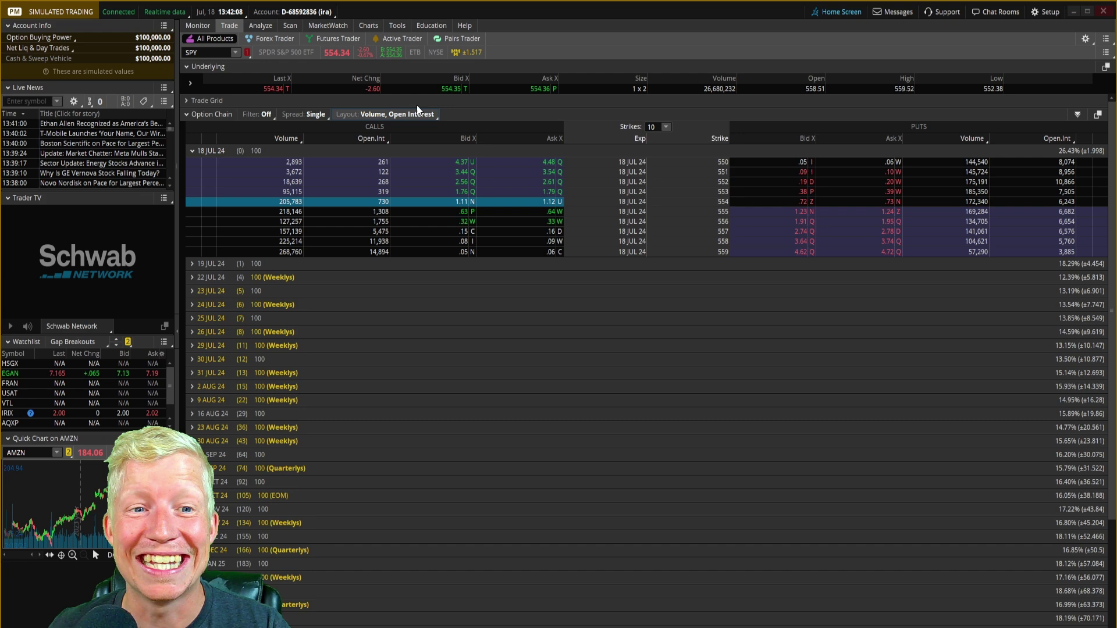
left_click(369, 26)
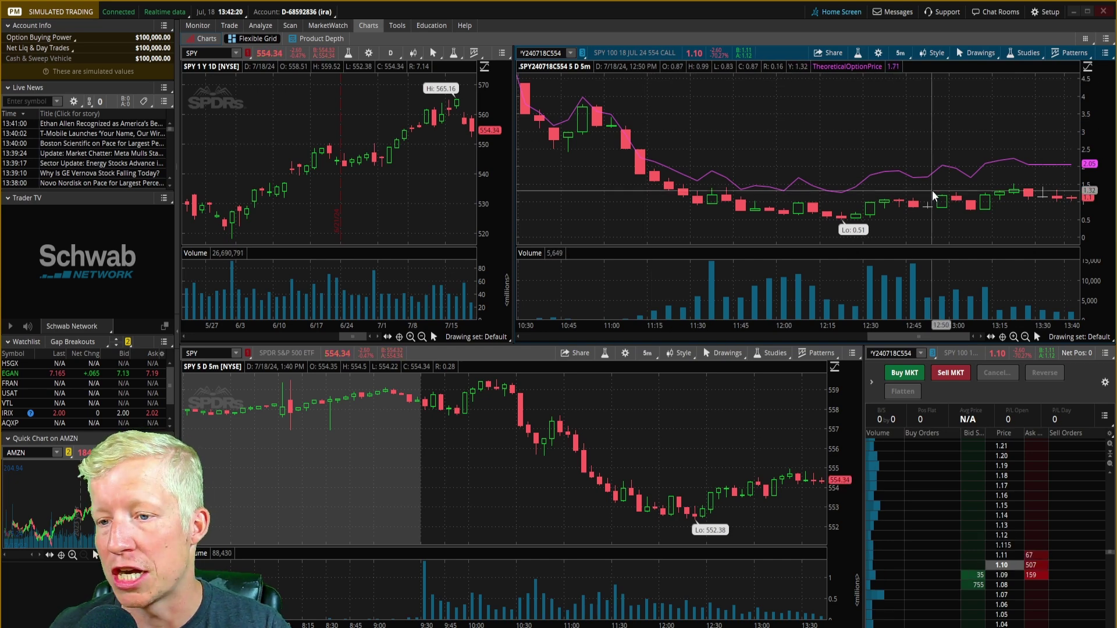
- Zoom the option chart to 12:45–13:40, widen the SPY 5-minute chart, and expand the ladder's quantity settings
left_click_drag(909, 174, 1077, 174)
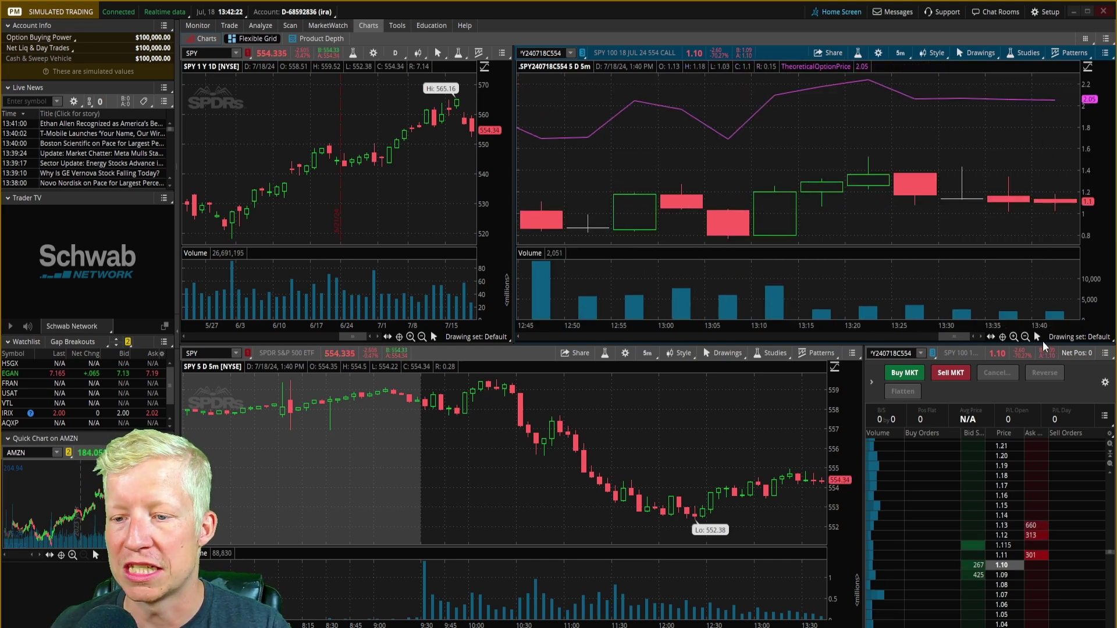
left_click(1039, 457)
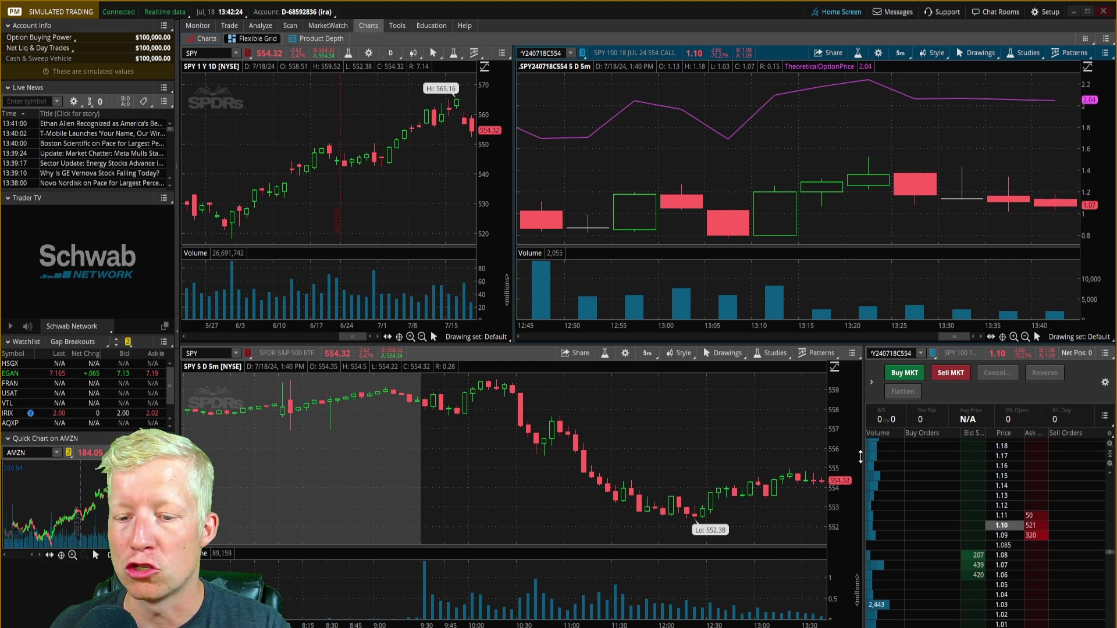
left_click_drag(864, 456, 900, 461)
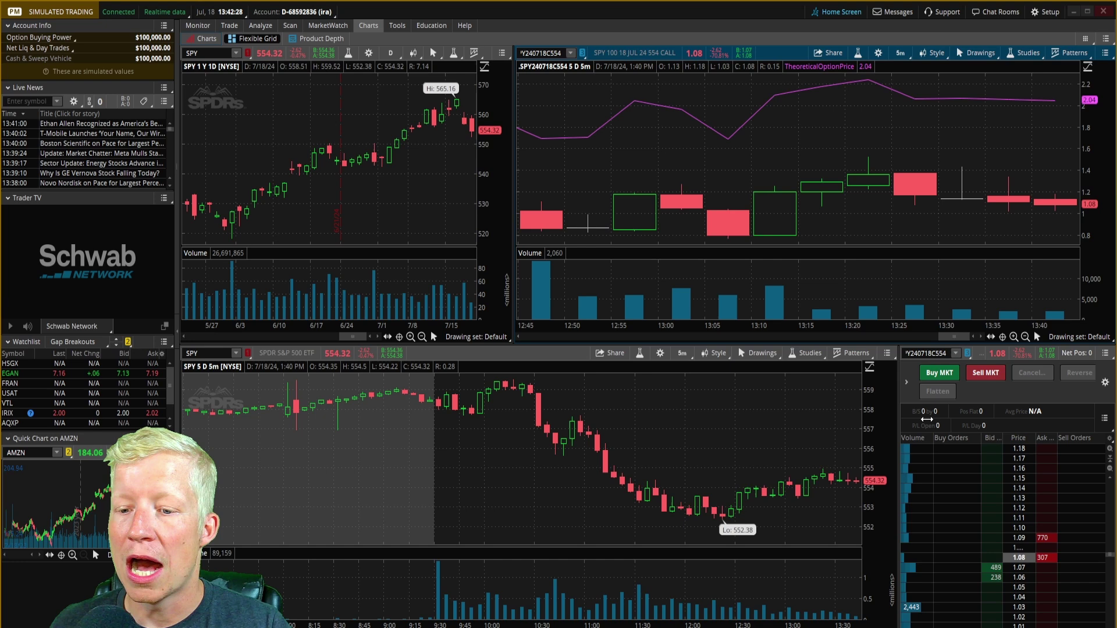
left_click(907, 384)
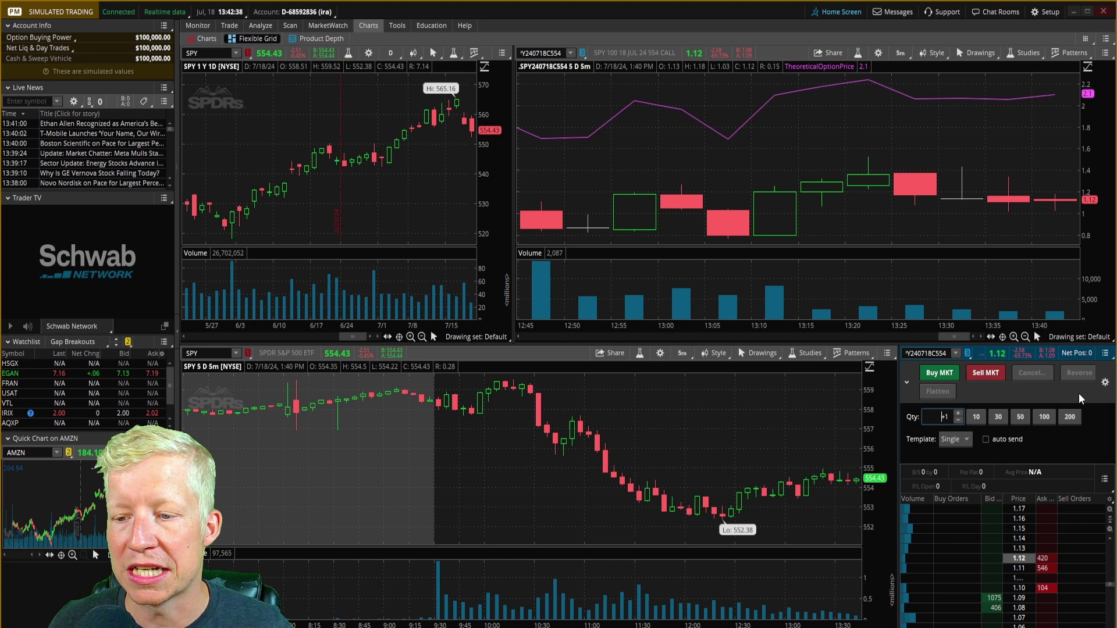
left_click(1105, 383)
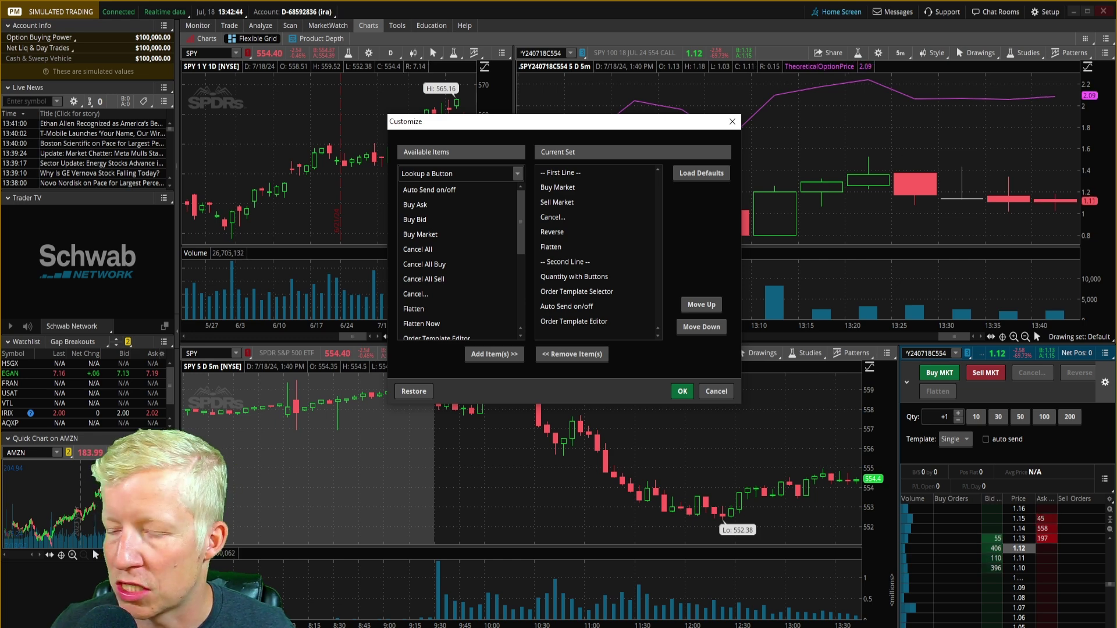
left_click(459, 172)
type("buy")
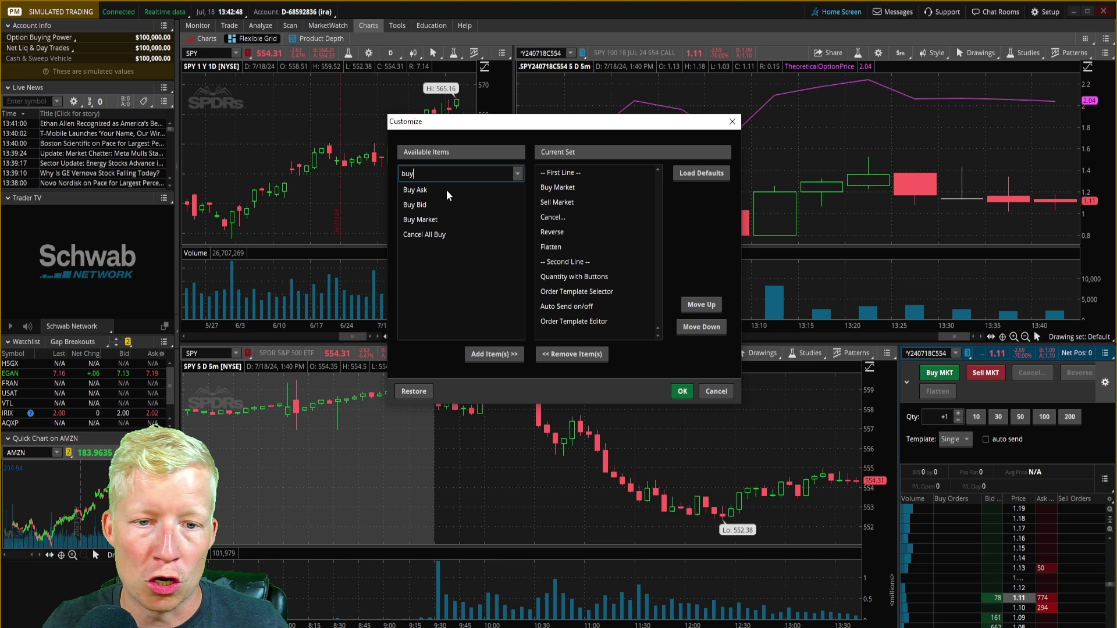
key("BackSpace")
type("sell")
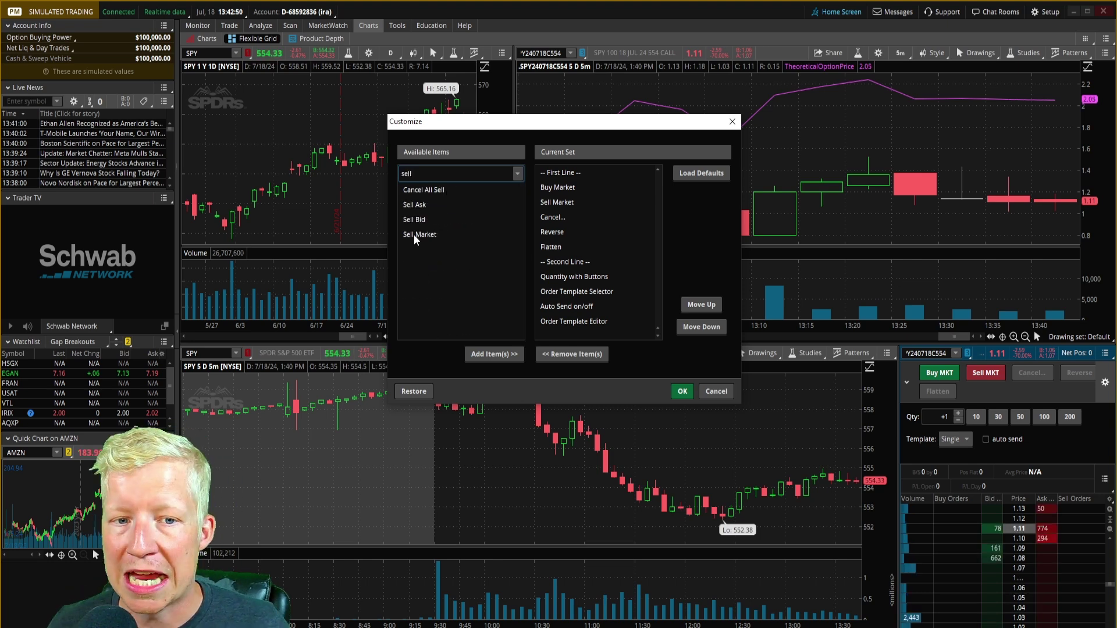
left_click(732, 121)
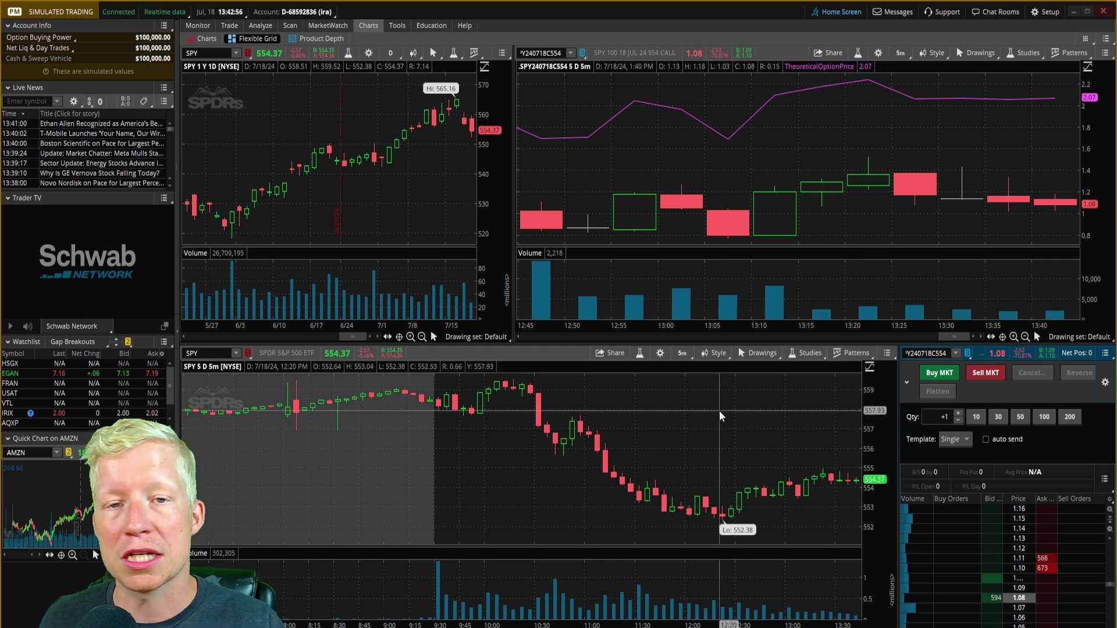
- Start a Buy MKT order for one 18 Jul 554 call, then dismiss the confirmation unsent
left_click(944, 377)
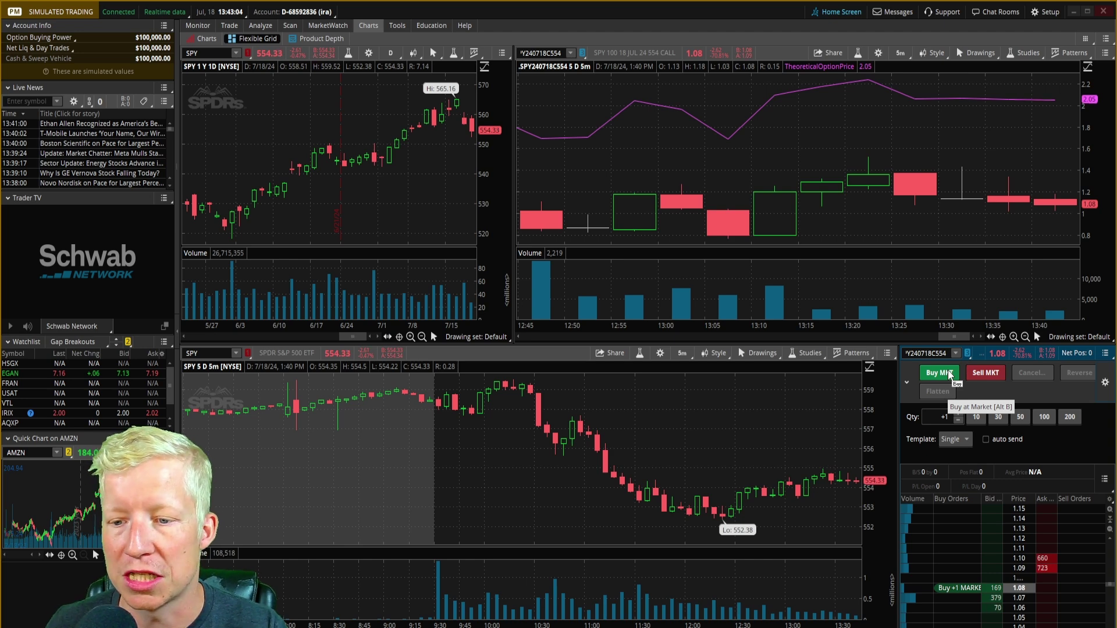
left_click(950, 374)
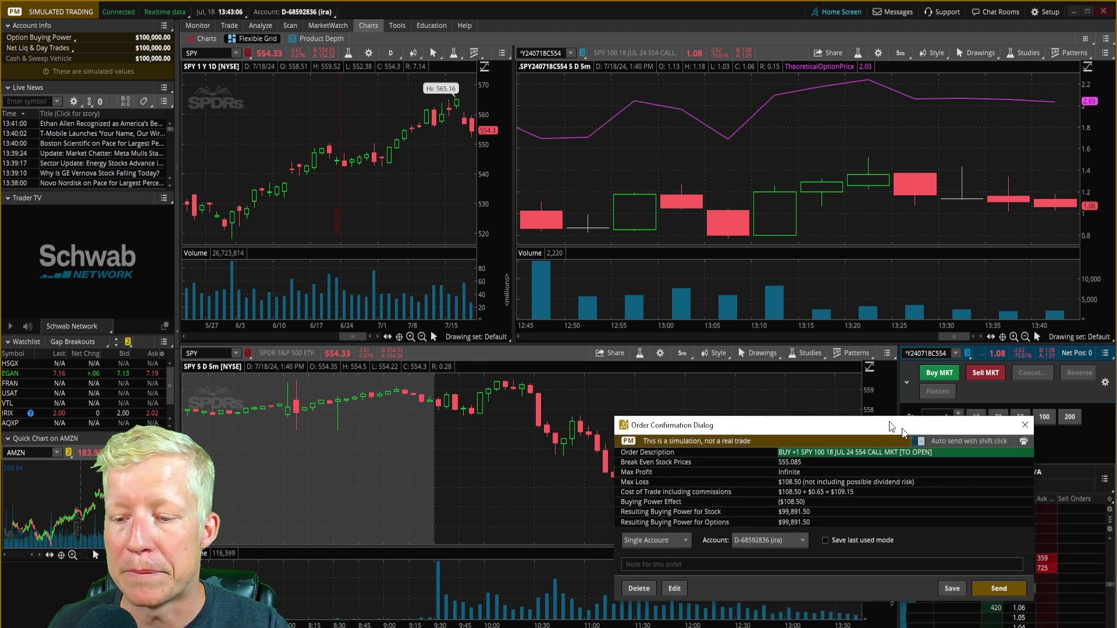
left_click_drag(987, 466, 667, 265)
left_click(783, 260)
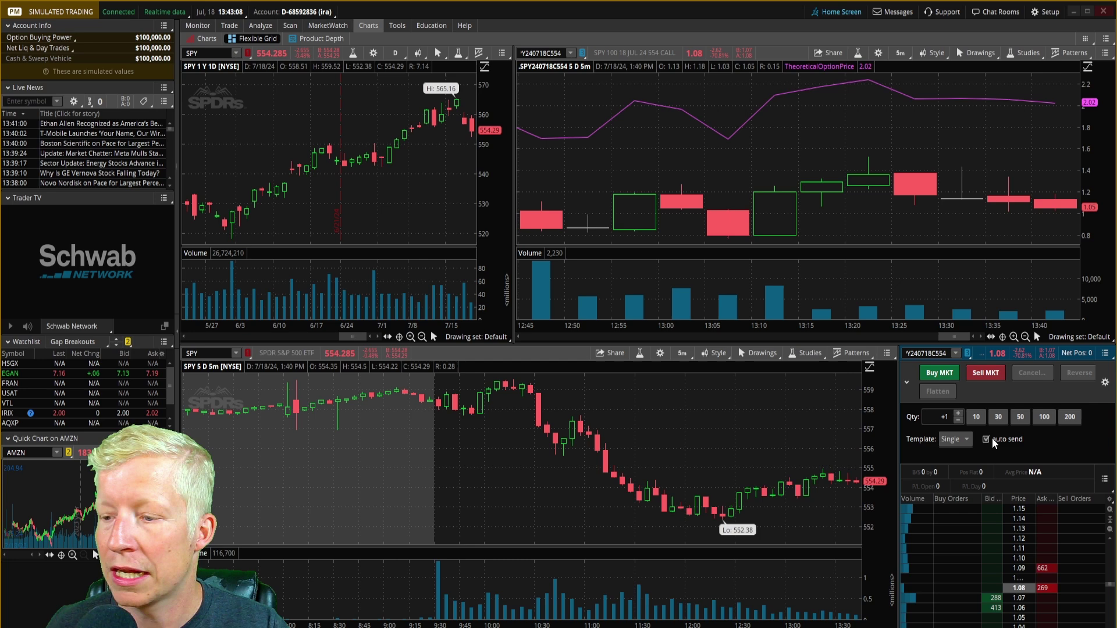
mouse_move(955, 378)
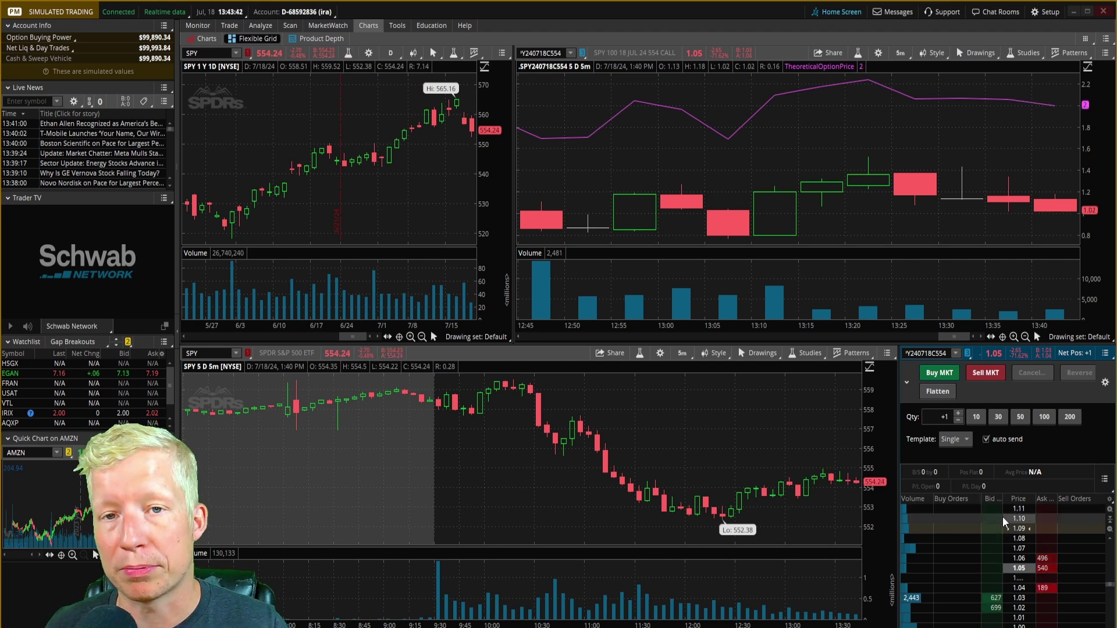
- Zoom the 18 Jul 554 call chart out to show the session from 9:45 onward
left_click(1014, 343)
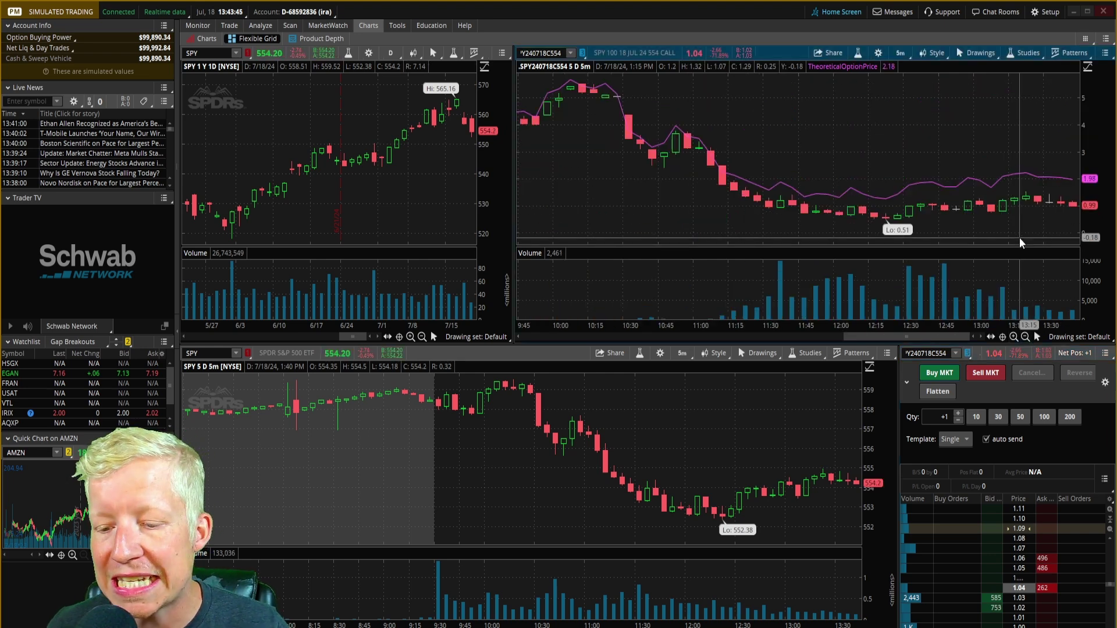